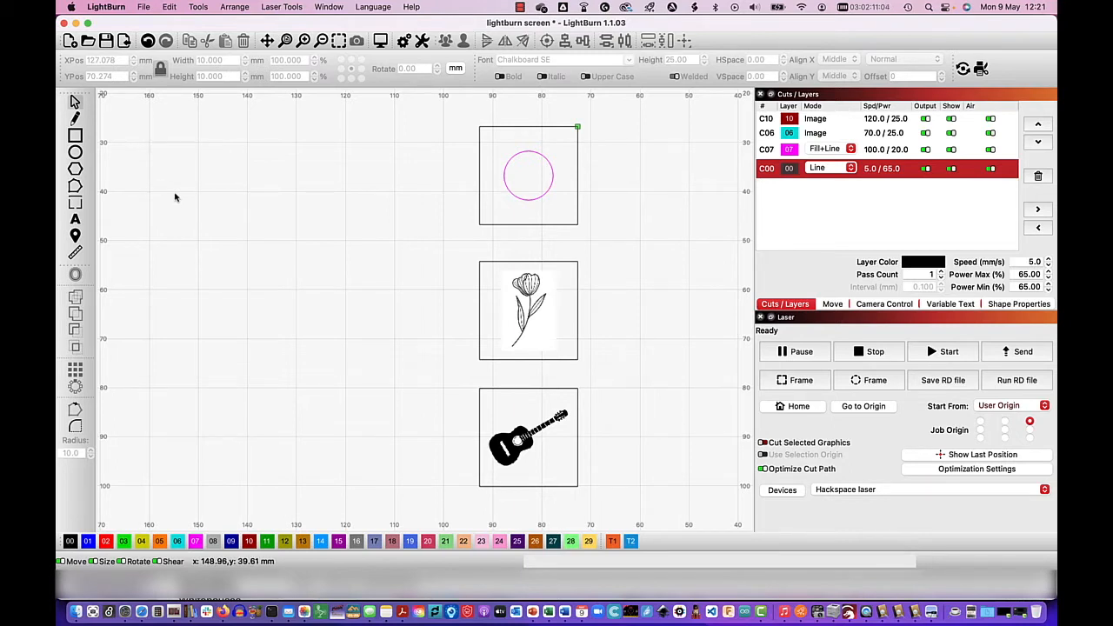
# - Draw a square in the empty area beside the existing designs and set its size to 20 mm
pyautogui.click(75, 136)
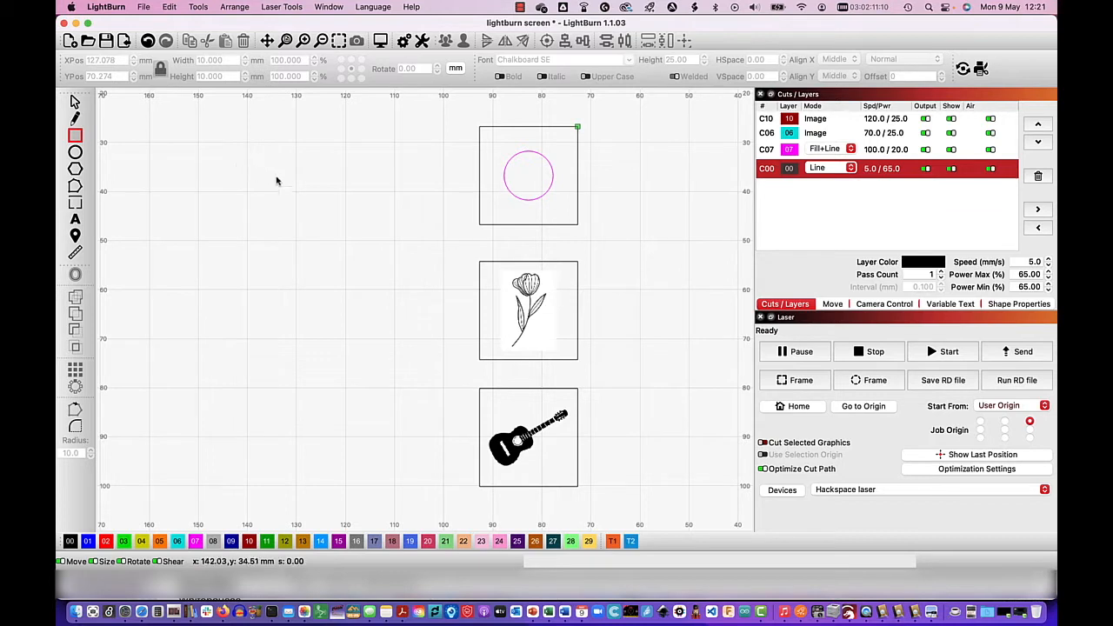
pyautogui.moveTo(256, 187)
pyautogui.mouseDown()
pyautogui.moveTo(313, 248)
pyautogui.moveTo(340, 253)
pyautogui.mouseUp()
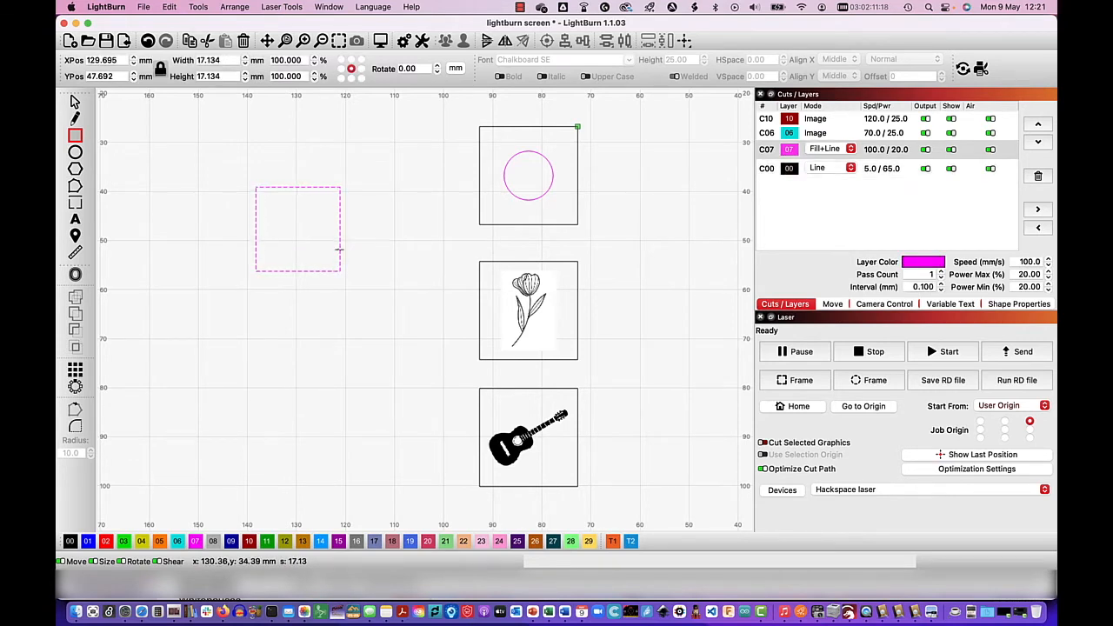
pyautogui.click(229, 59)
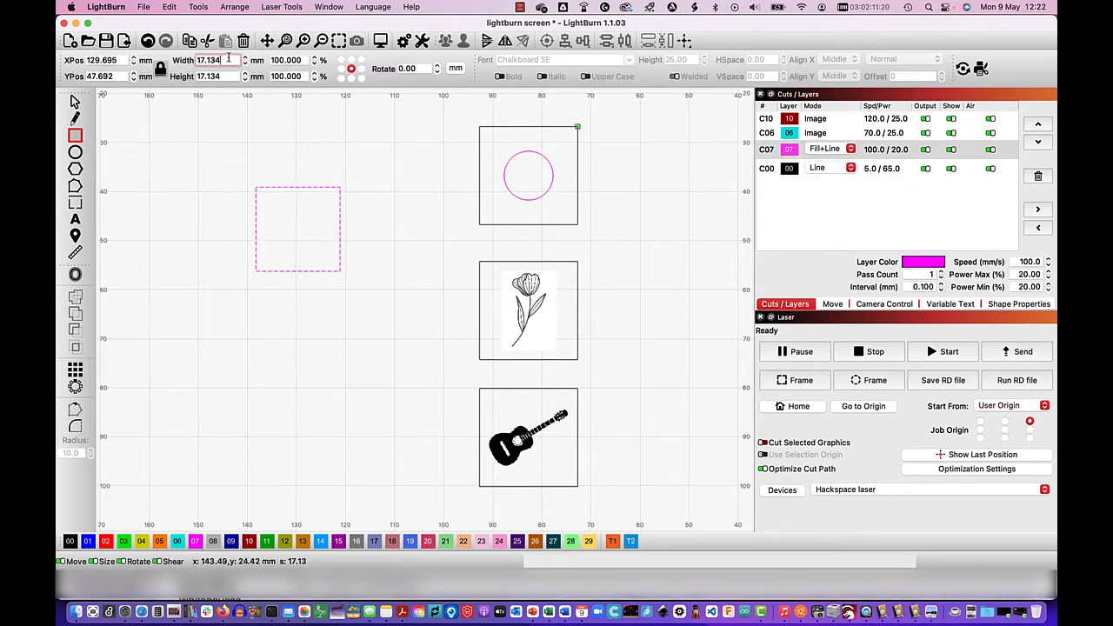
pyautogui.write('20')
pyautogui.press('Return')
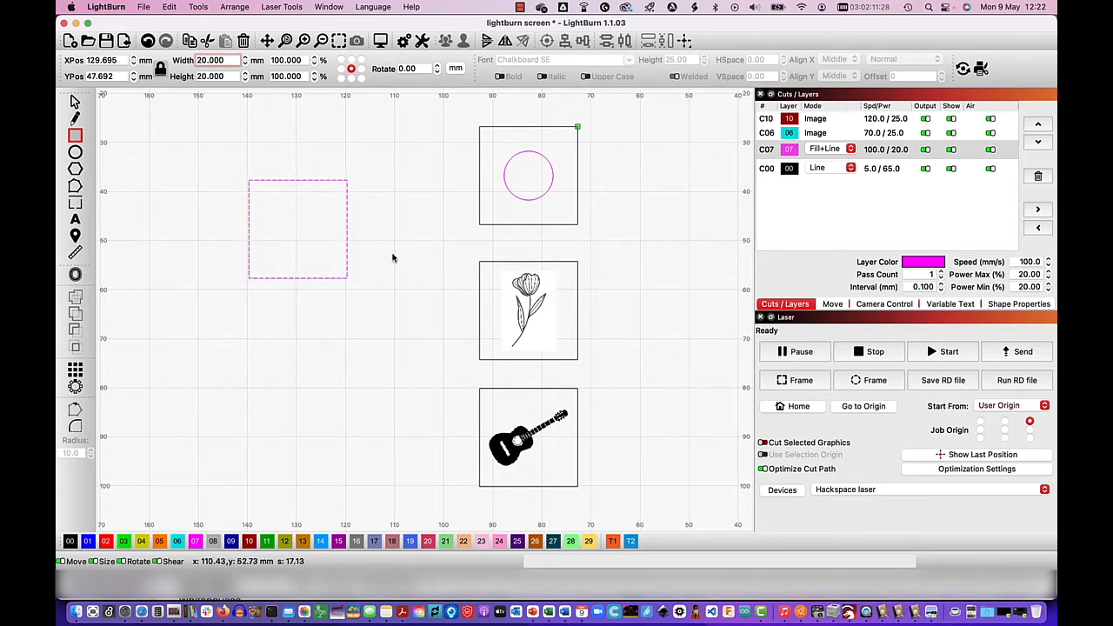
# - Draw a circle below the new square and set its diameter to 10 mm
pyautogui.click(75, 152)
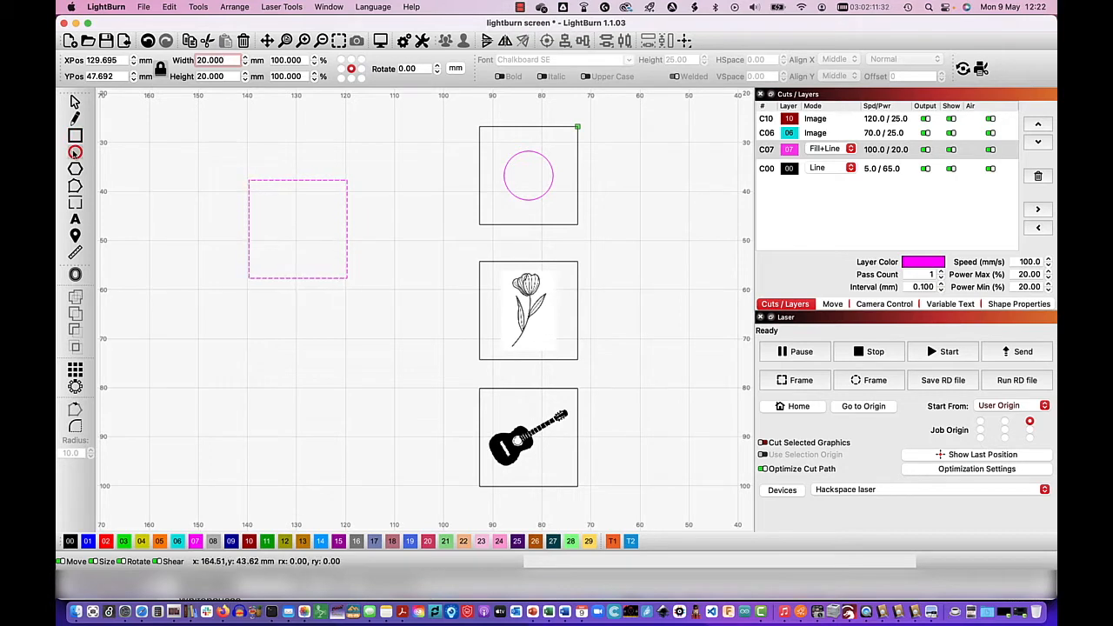
pyautogui.moveTo(238, 338); pyautogui.dragTo(308, 383)
pyautogui.press('shift')
pyautogui.moveTo(307, 384); pyautogui.dragTo(307, 385)
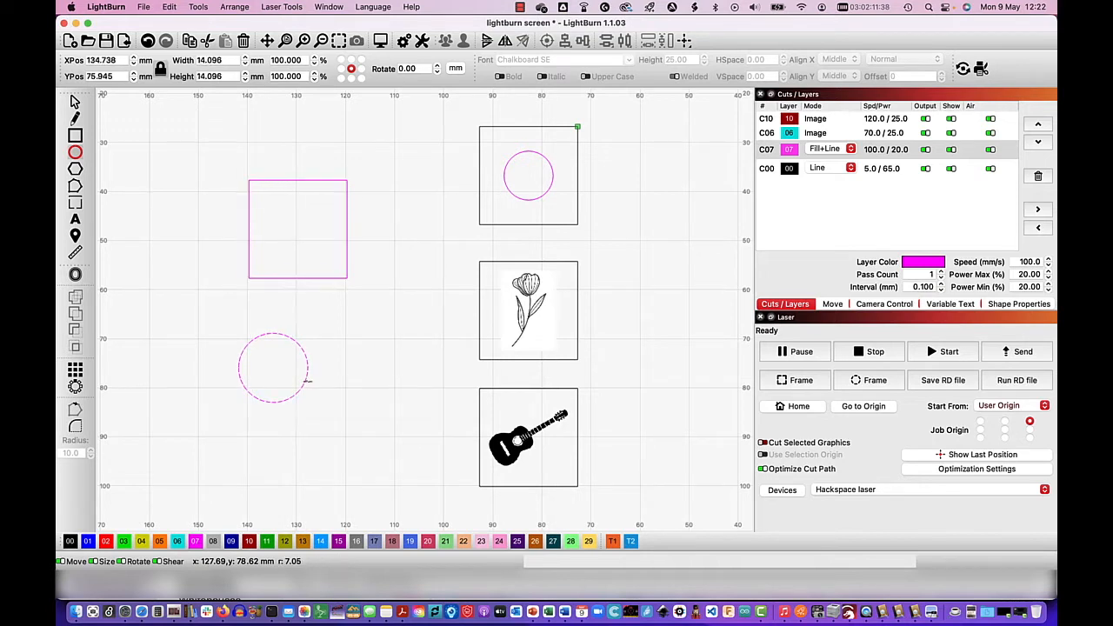
pyautogui.doubleClick(225, 60)
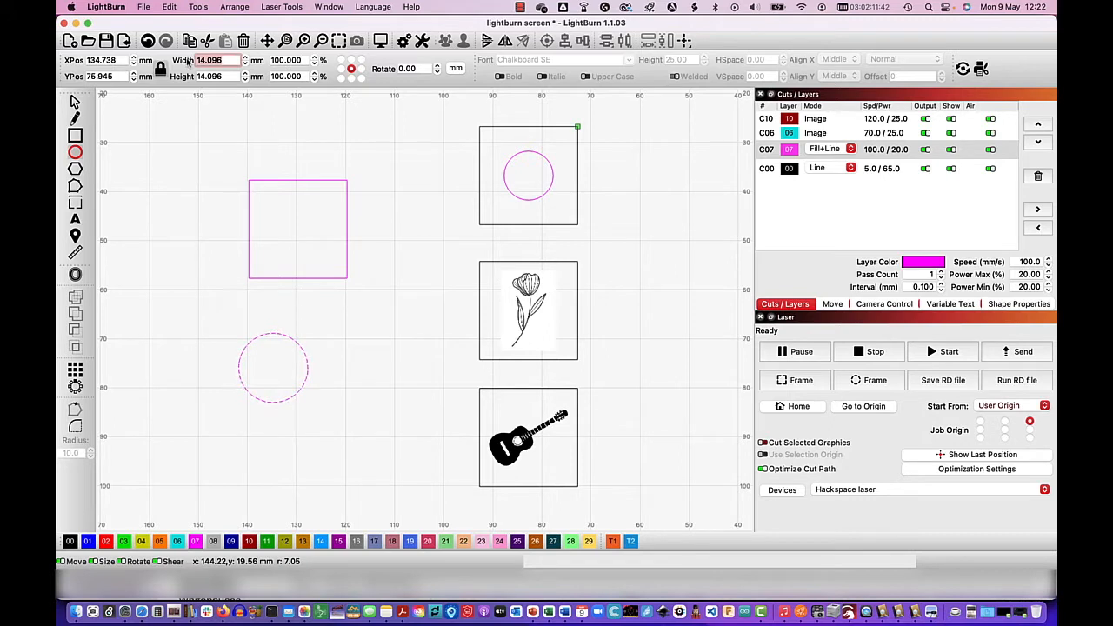
pyautogui.write('10')
pyautogui.press('Return')
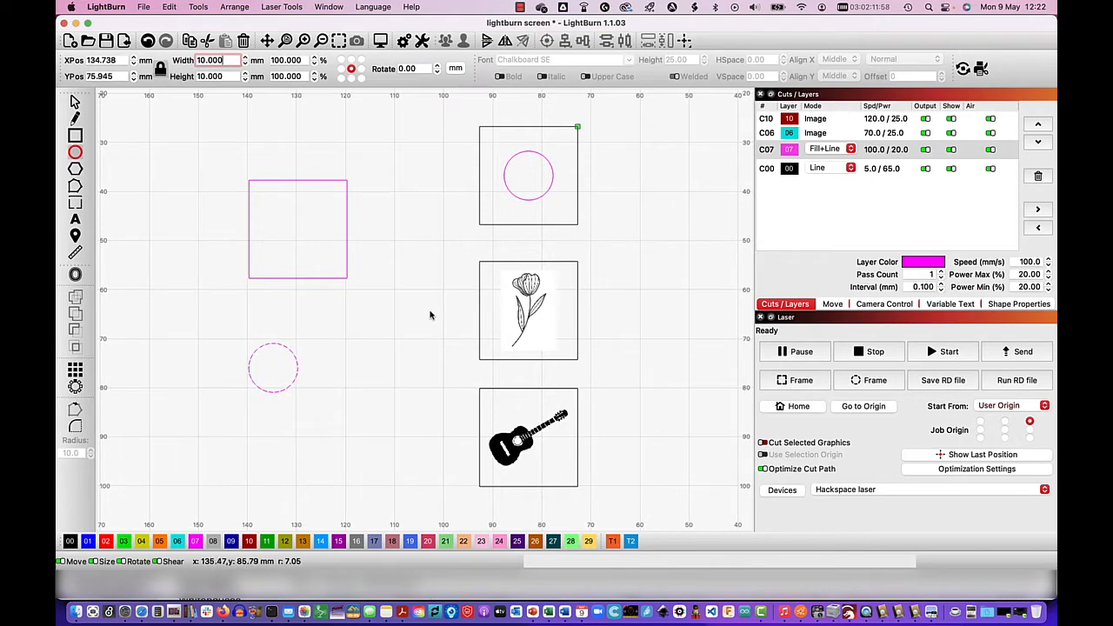
# - Import flower.png from the laser folder in Finder into the LightBurn workspace
pyautogui.click(76, 614)
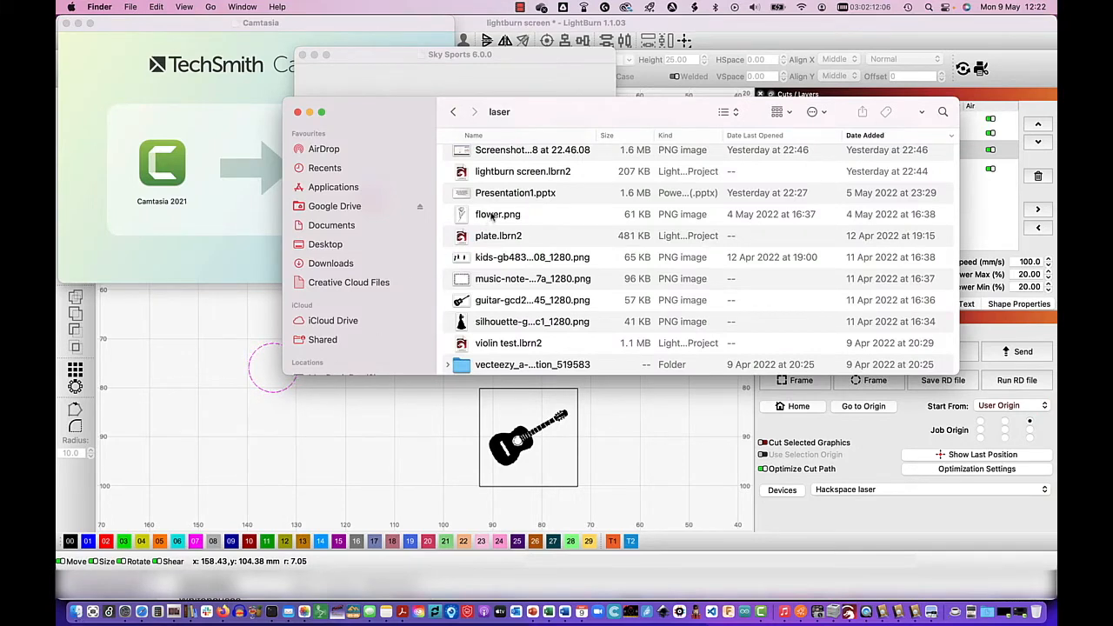
pyautogui.moveTo(492, 217)
pyautogui.mouseDown()
pyautogui.moveTo(374, 264)
pyautogui.moveTo(265, 450)
pyautogui.moveTo(225, 451)
pyautogui.mouseUp()
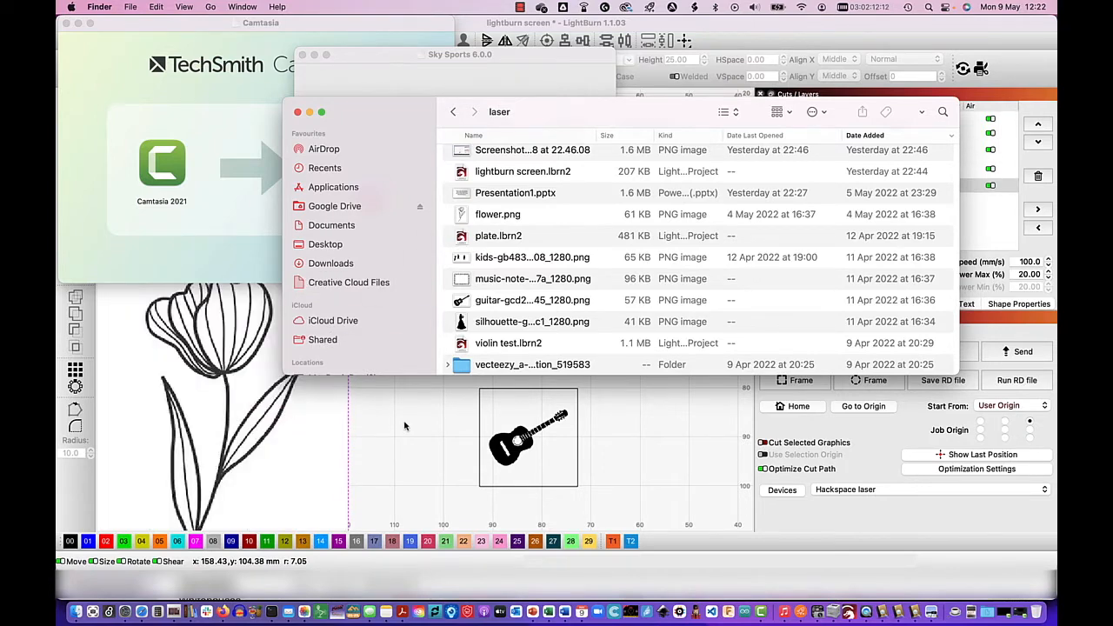
pyautogui.click(404, 426)
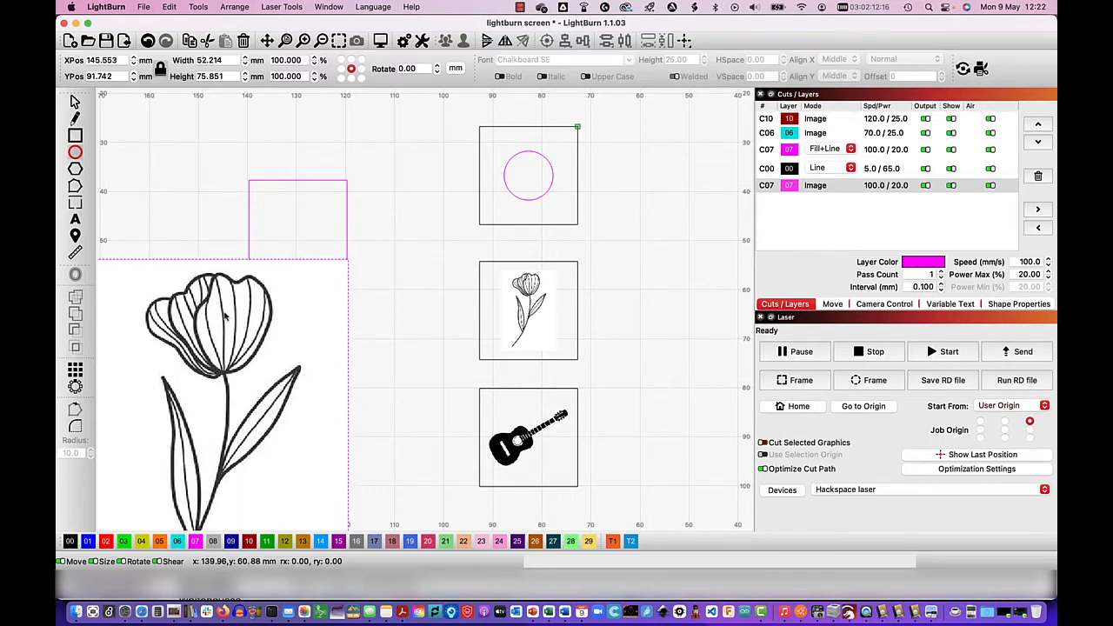
# - Move the imported flower image up beside the existing designs and scale it down proportionally from its corner
pyautogui.click(75, 102)
pyautogui.moveTo(229, 339); pyautogui.dragTo(310, 198)
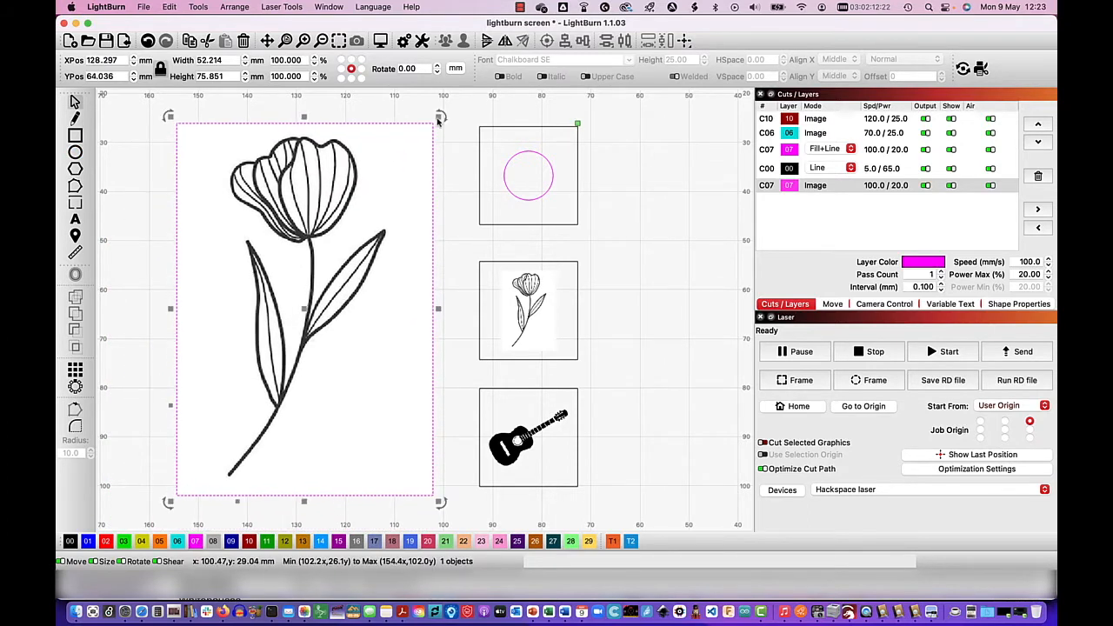
pyautogui.moveTo(439, 117); pyautogui.dragTo(299, 231)
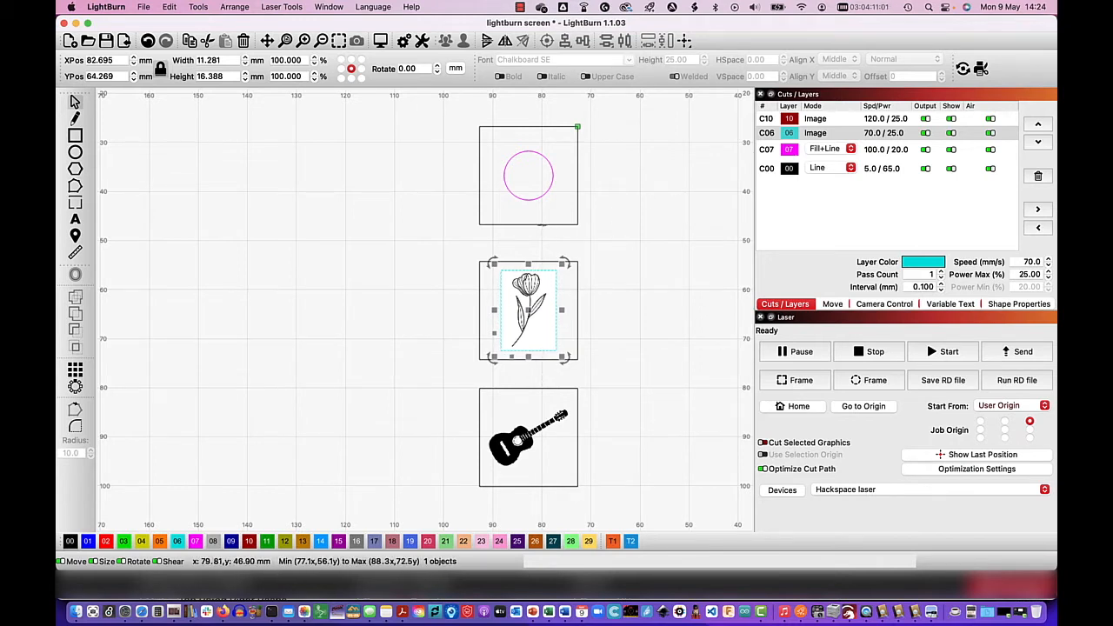
# - Assign the square around the existing circle to red layer 02 and return it to black layer 00
pyautogui.click(542, 225)
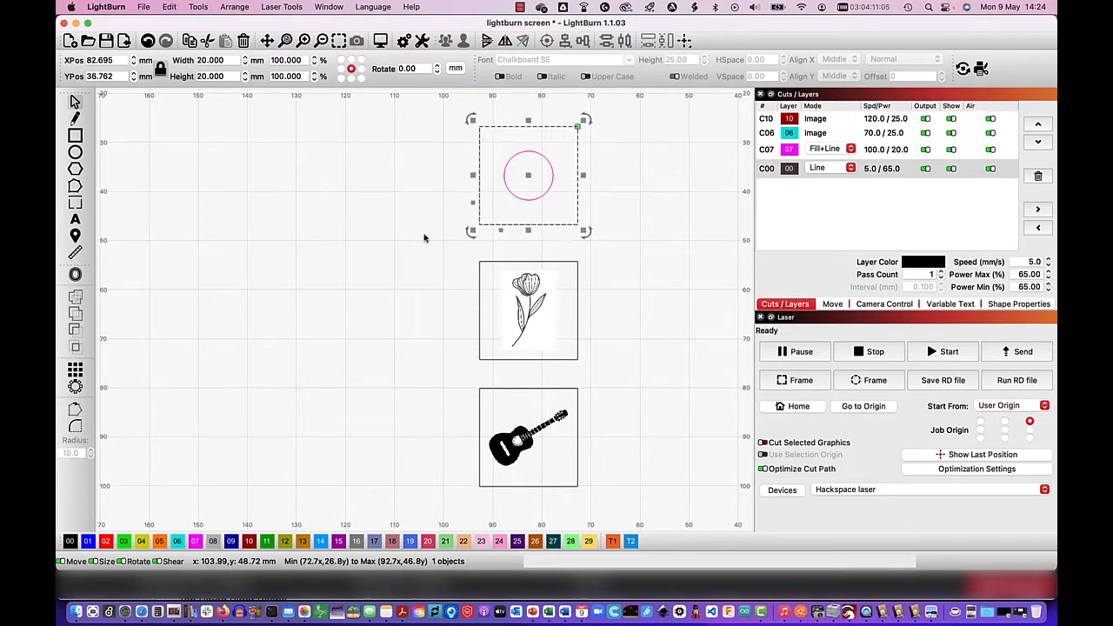
pyautogui.click(106, 542)
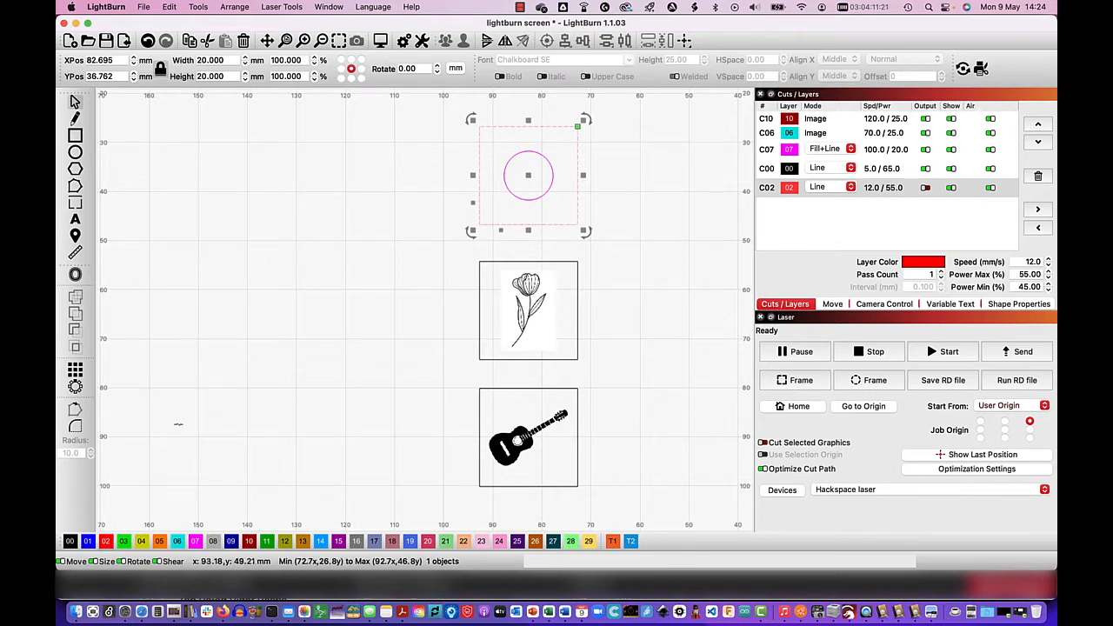
pyautogui.click(71, 540)
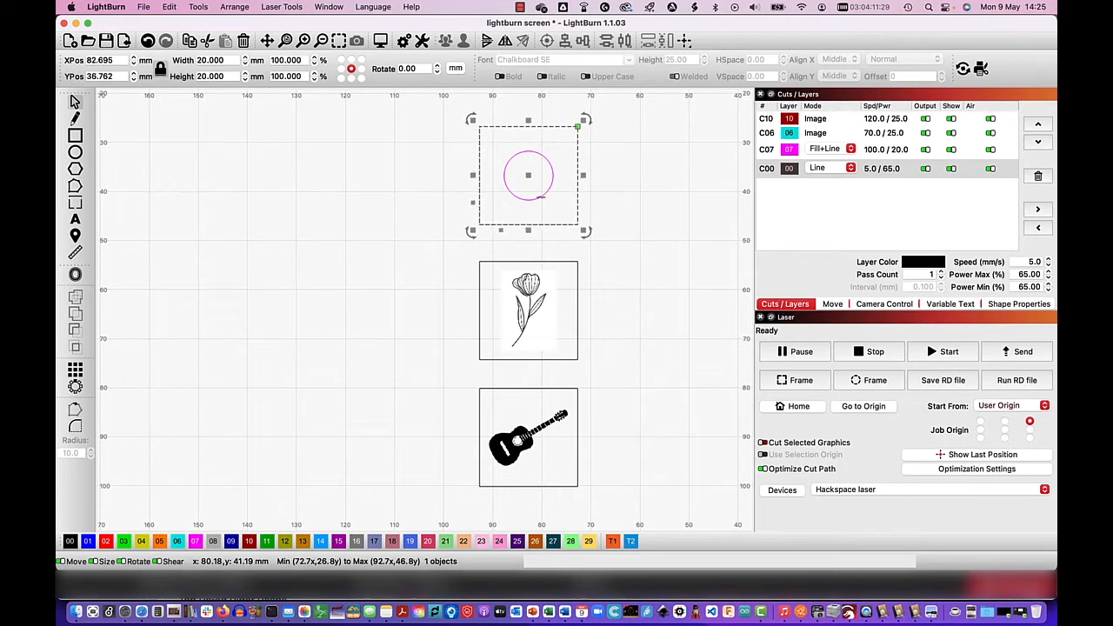
# - Examine which layers the circle, flower image and guitar image use, and look at tool layer T1
pyautogui.click(540, 196)
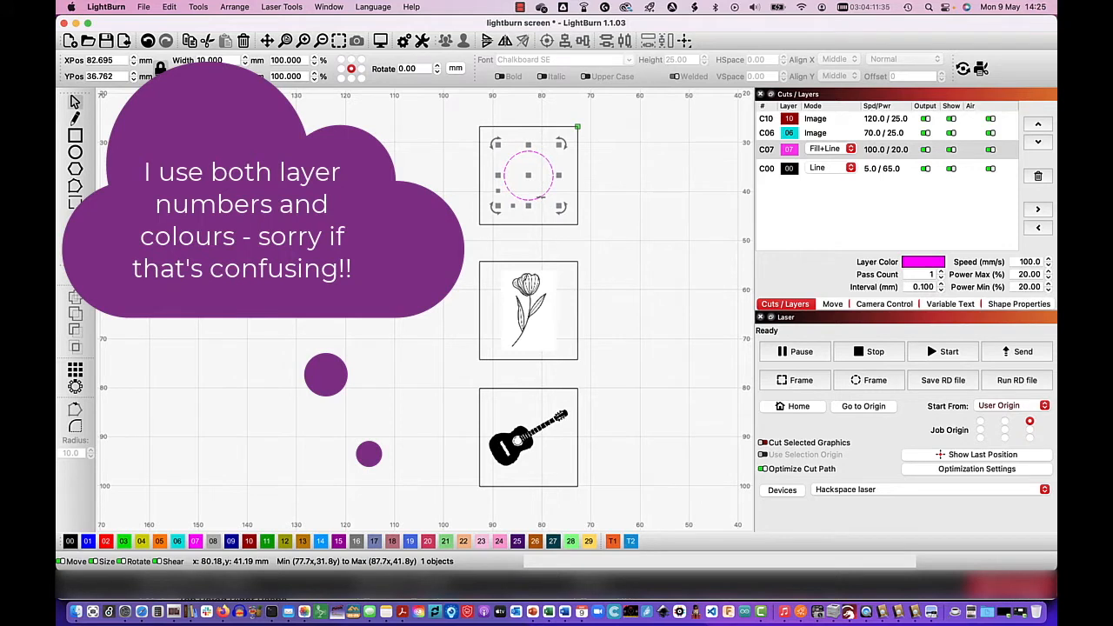
pyautogui.click(529, 287)
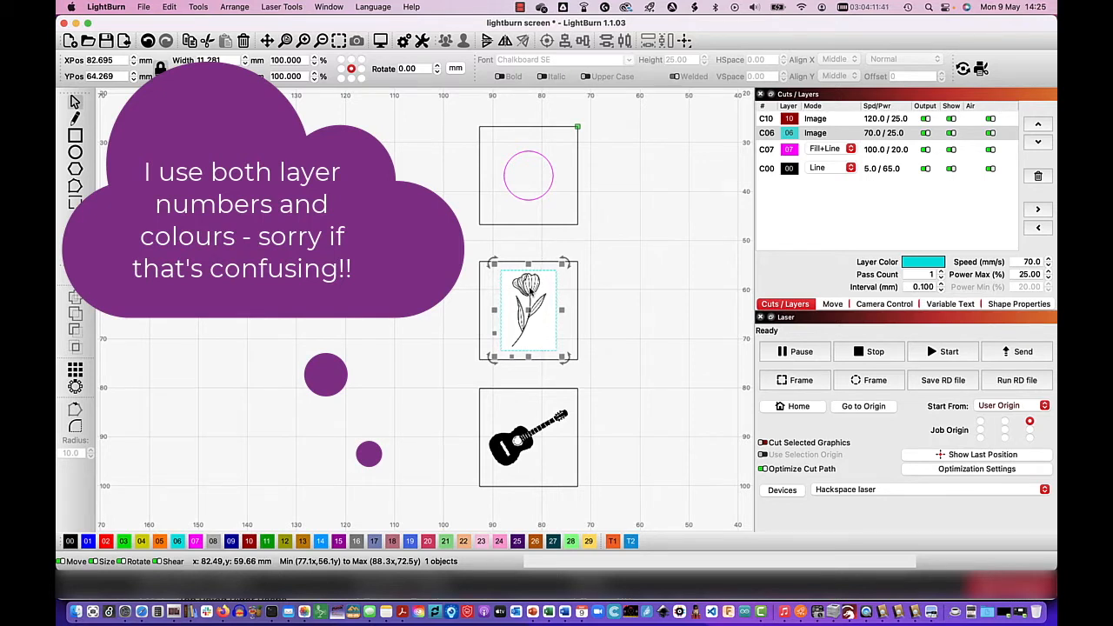
pyautogui.click(520, 438)
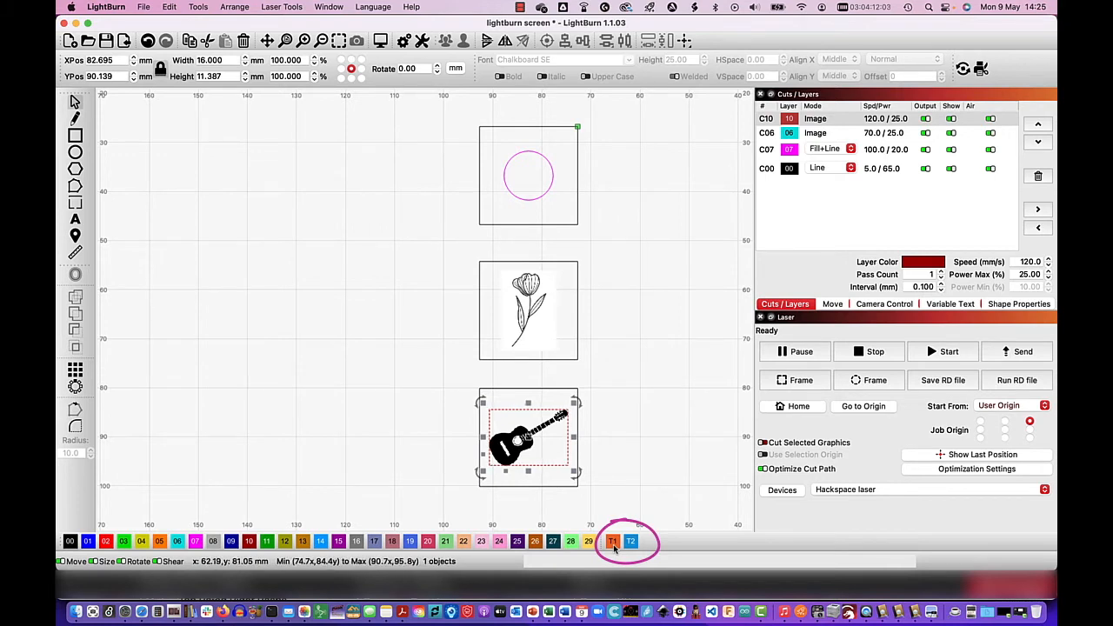
pyautogui.click(528, 200)
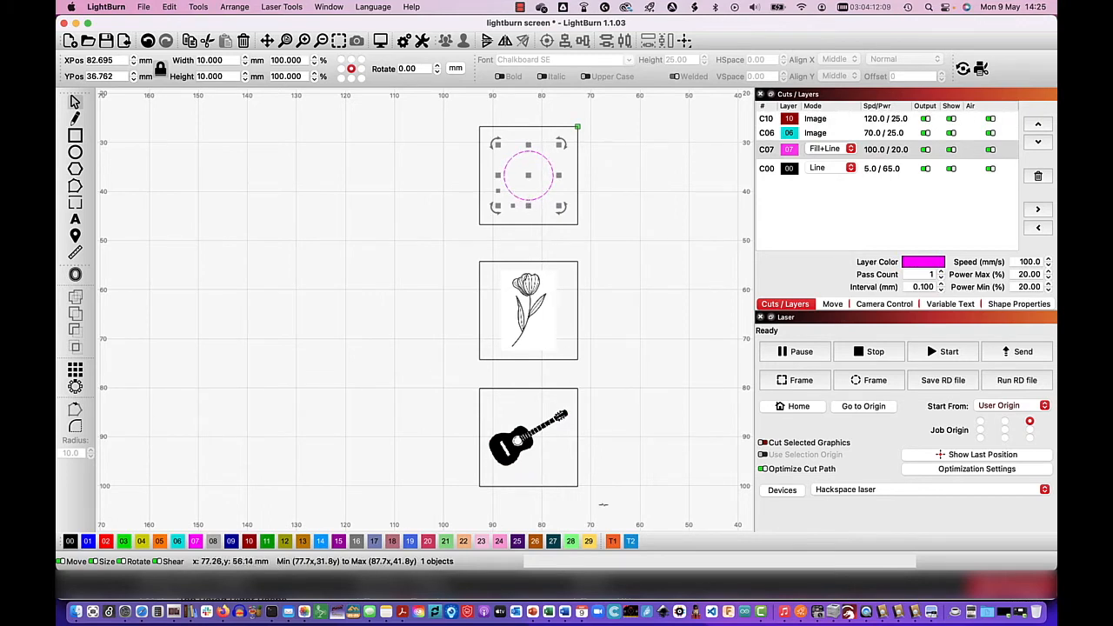
pyautogui.click(613, 542)
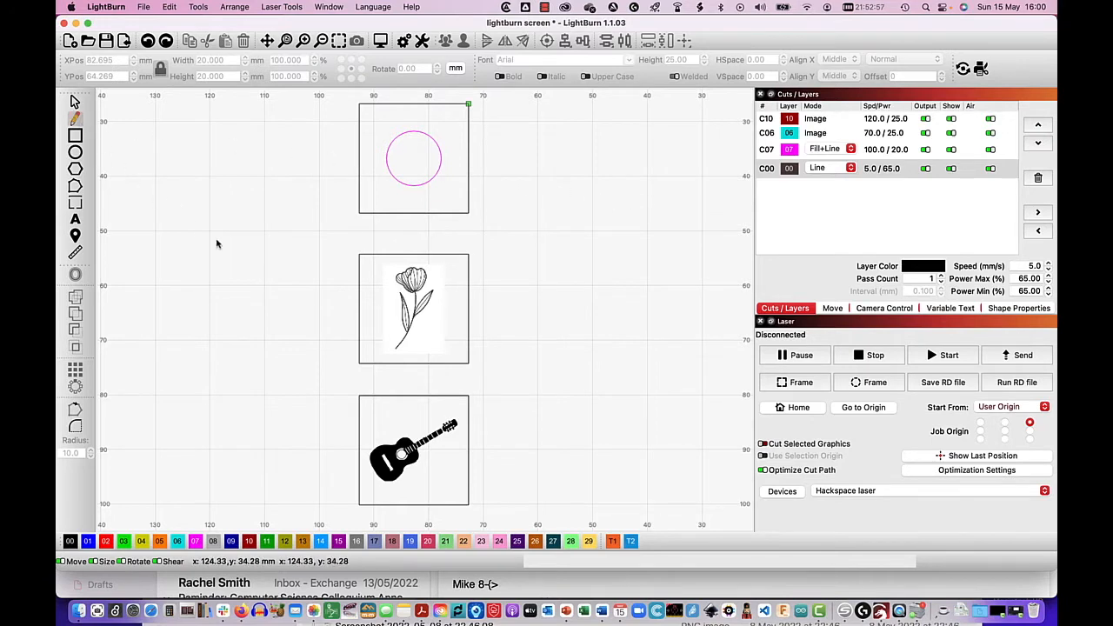
# - Draw two diagonal lines from corner to corner across the square containing the flower
pyautogui.click(359, 364)
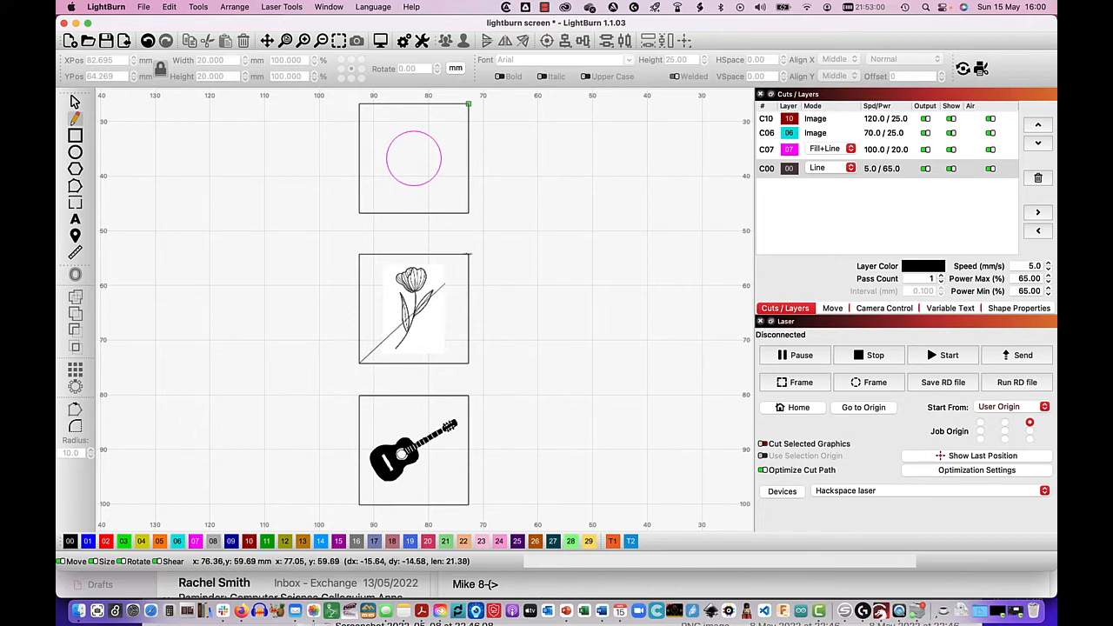
pyautogui.click(467, 255)
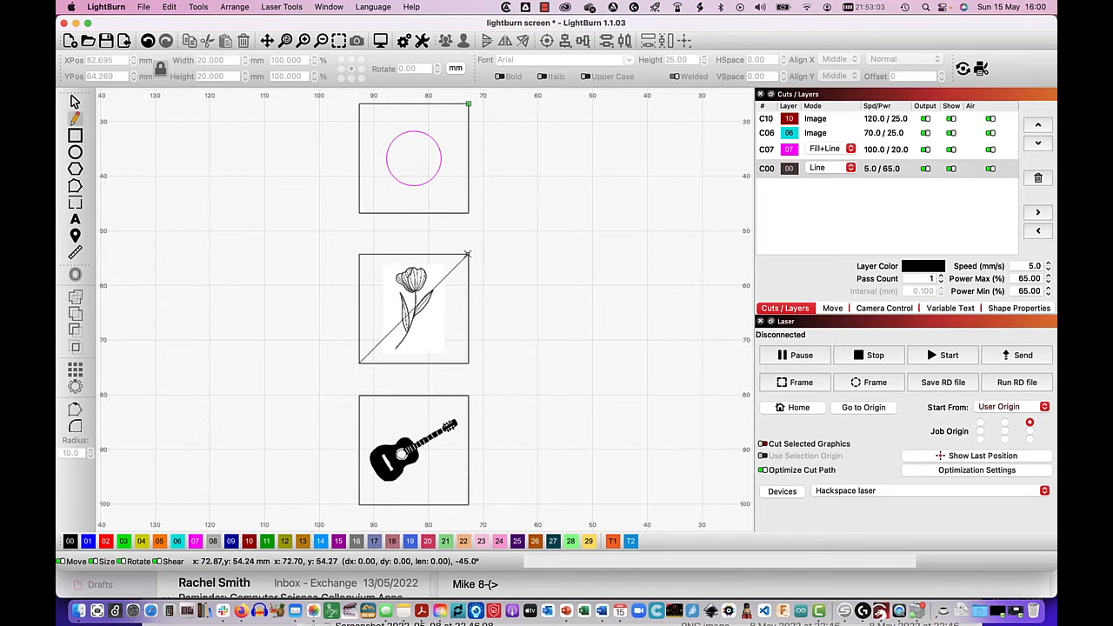
pyautogui.press('Escape')
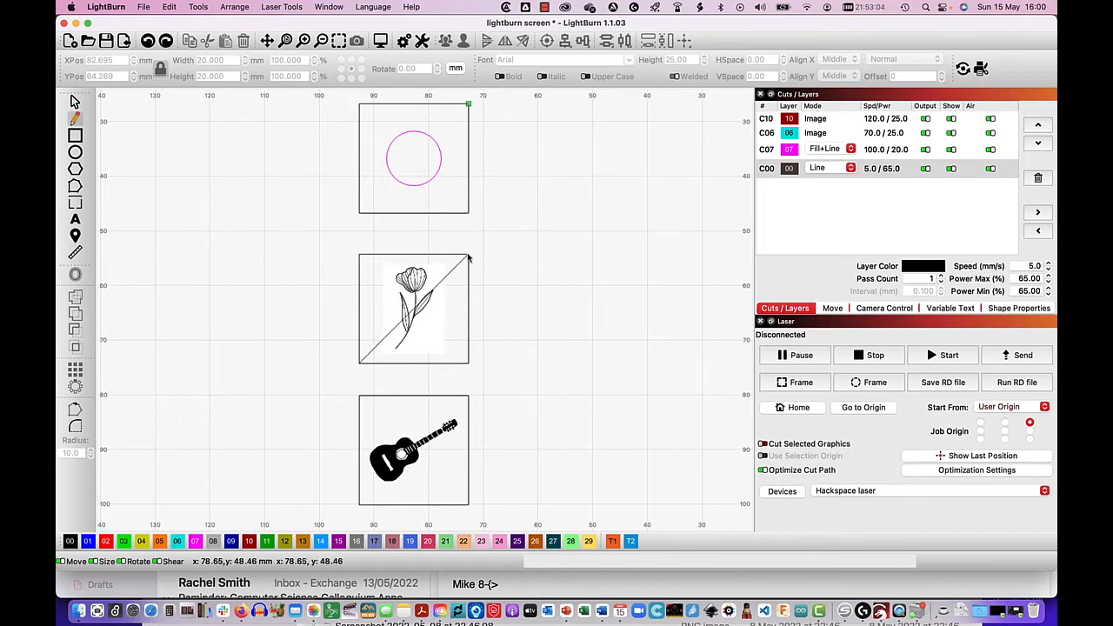
pyautogui.click(358, 255)
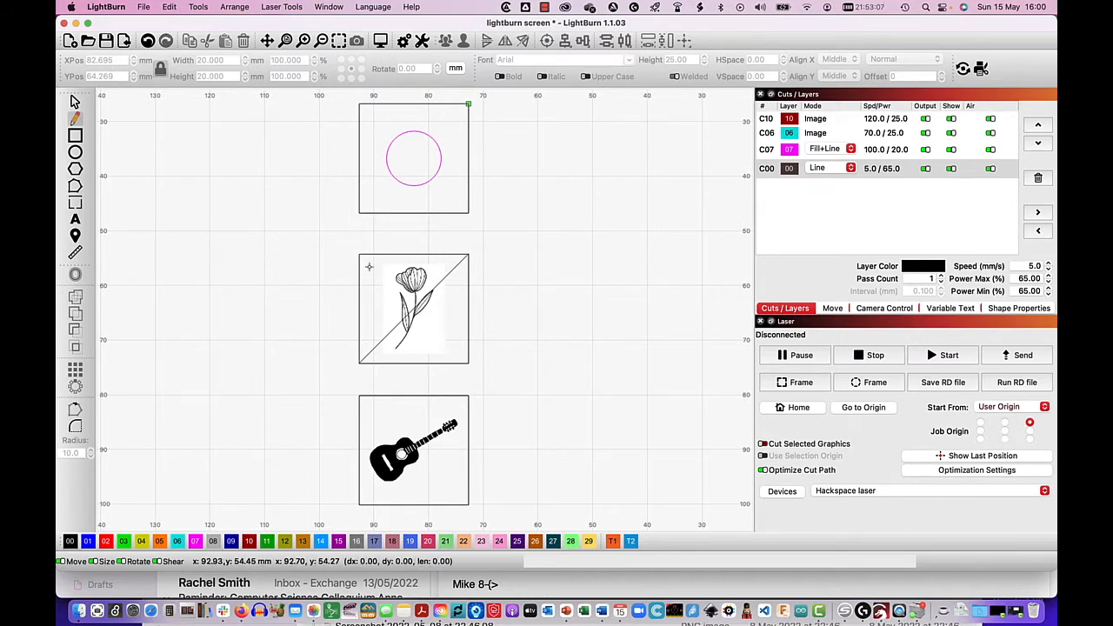
pyautogui.click(467, 363)
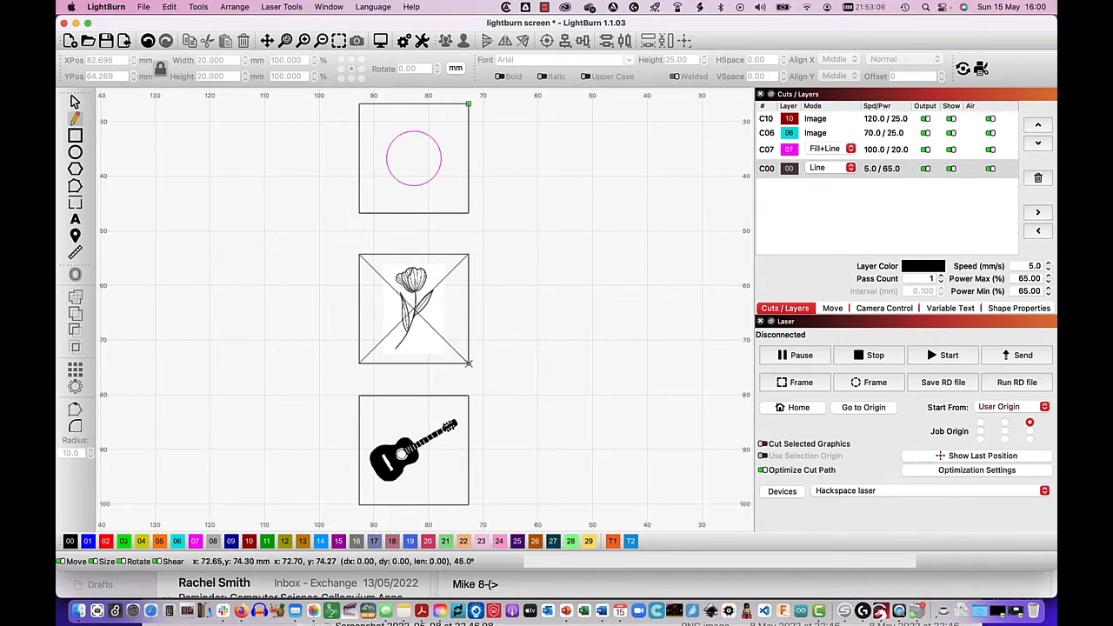
pyautogui.press('Escape')
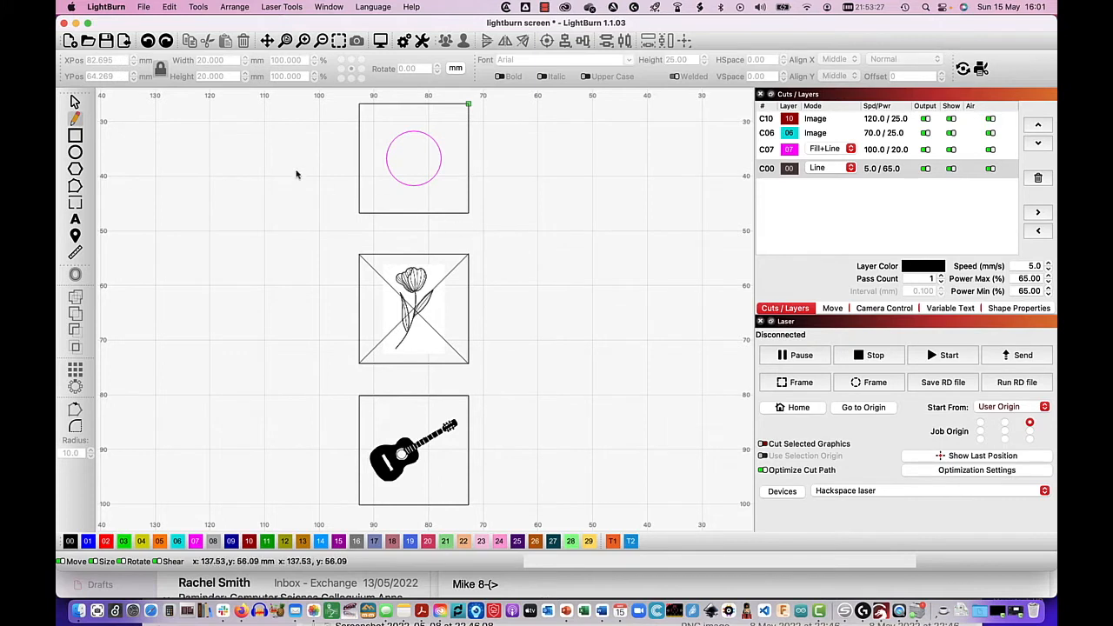
# - Assign both diagonal lines across the flower square to tool layer T1
pyautogui.click(75, 101)
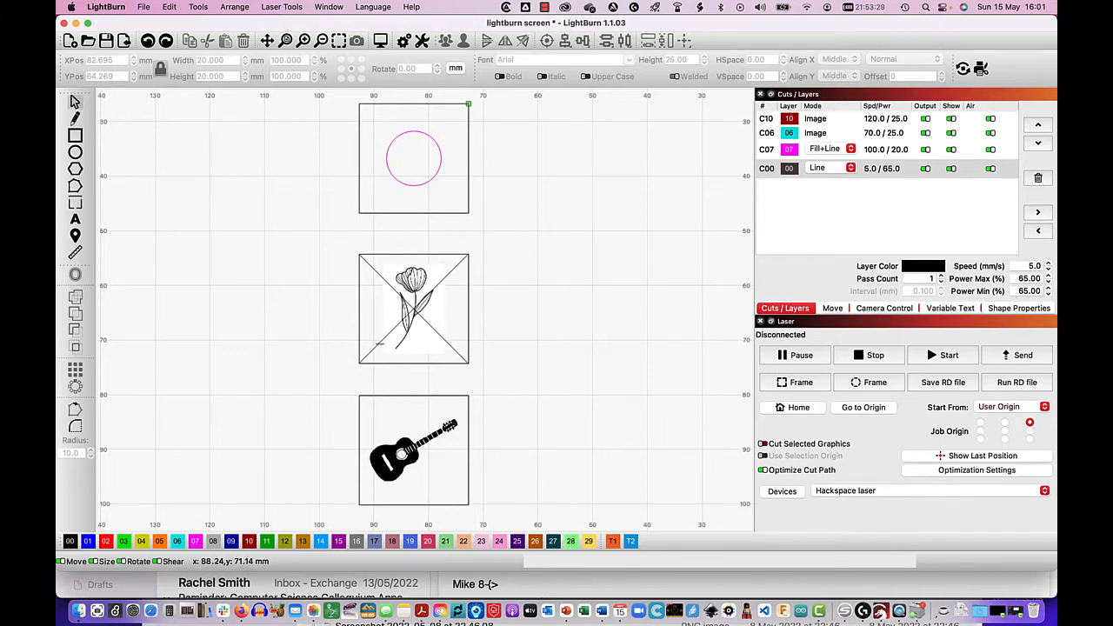
pyautogui.click(381, 347)
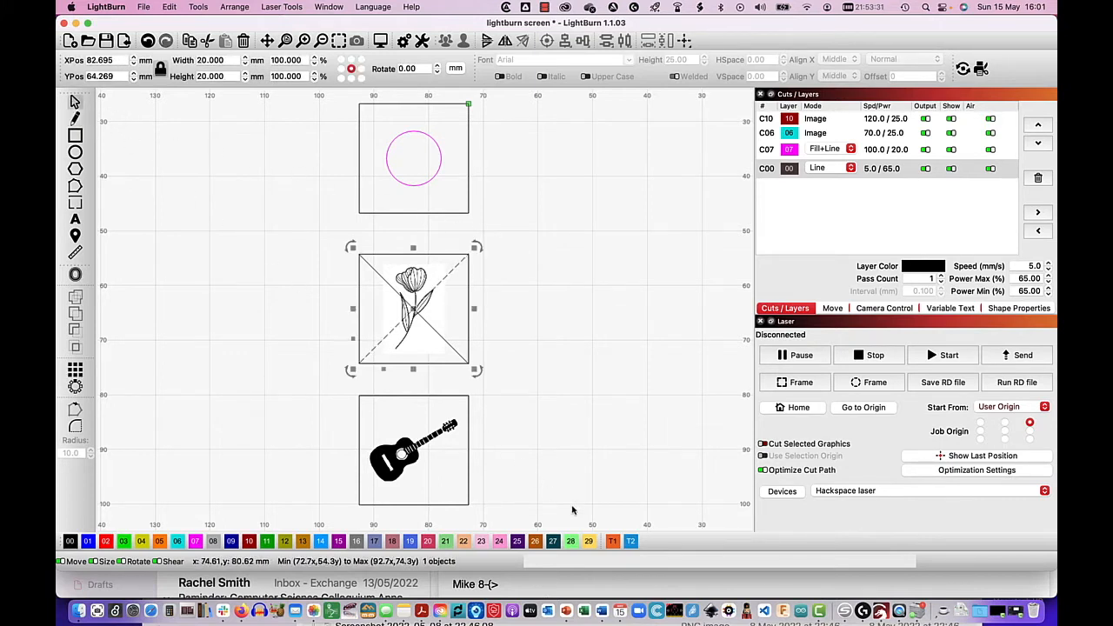
pyautogui.click(612, 542)
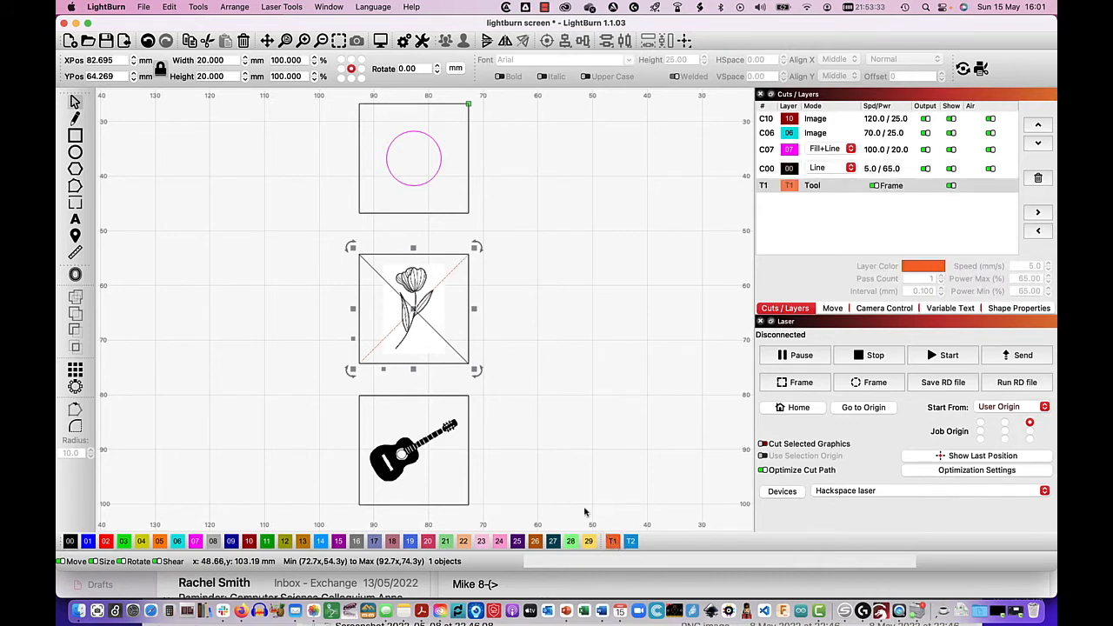
pyautogui.click(382, 279)
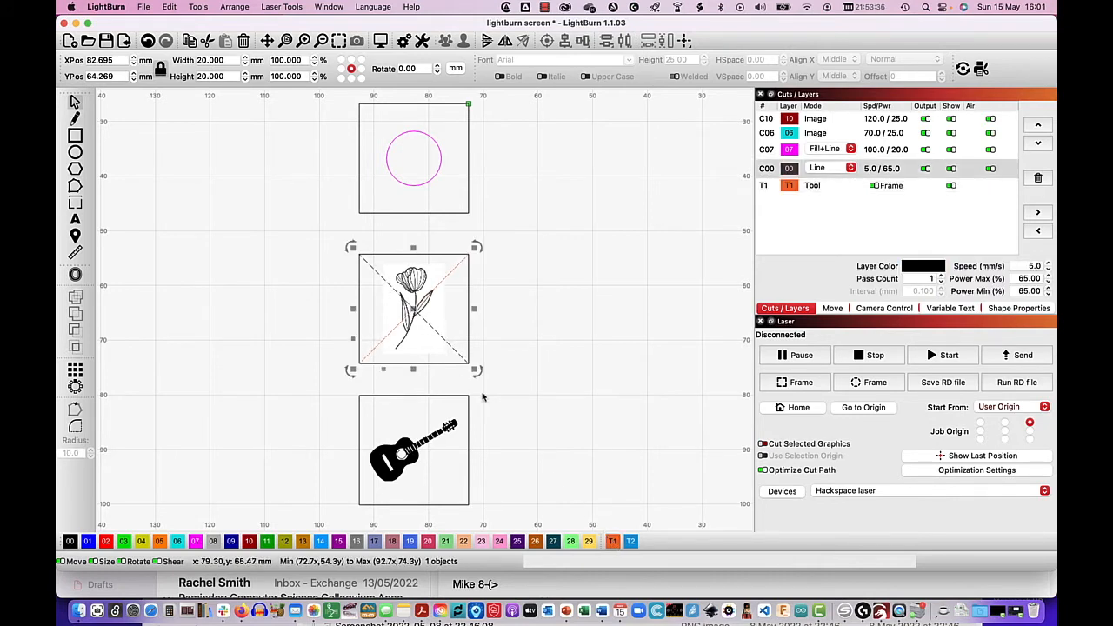
pyautogui.click(612, 542)
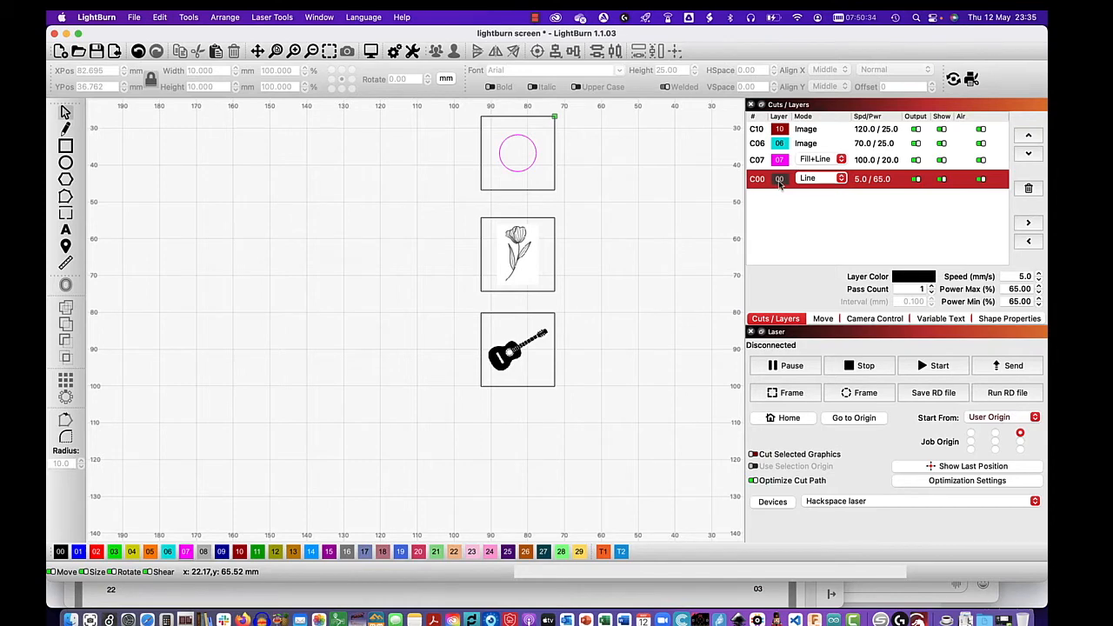
# - Review the cut settings of layer 00 and layer 07, including layer 07's mode options and its line-after-fill settings
pyautogui.doubleClick(779, 180)
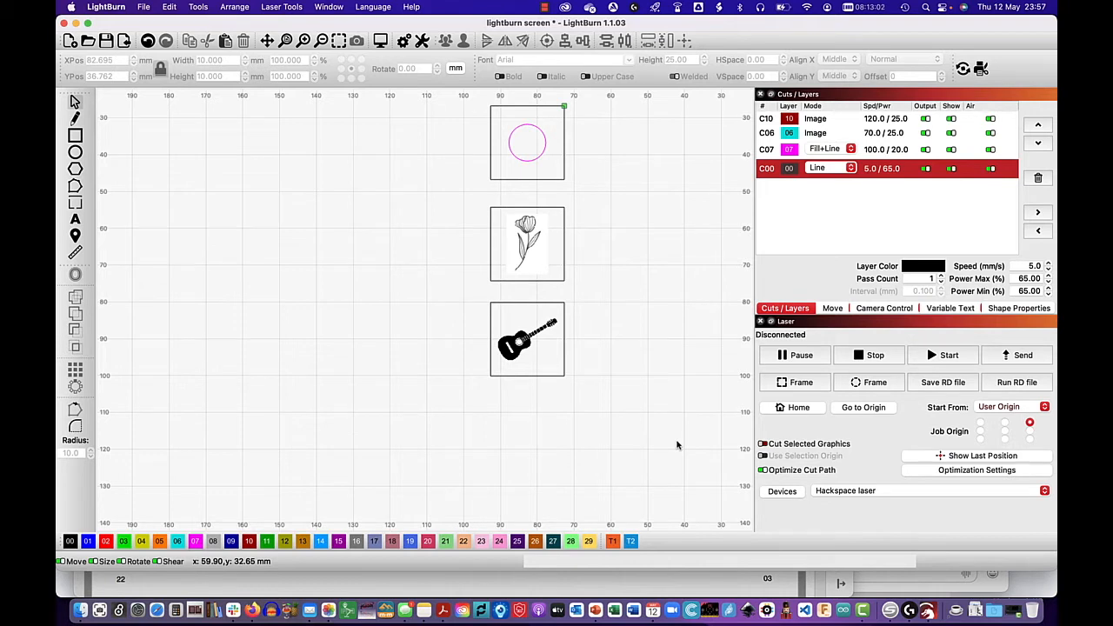
pyautogui.doubleClick(791, 149)
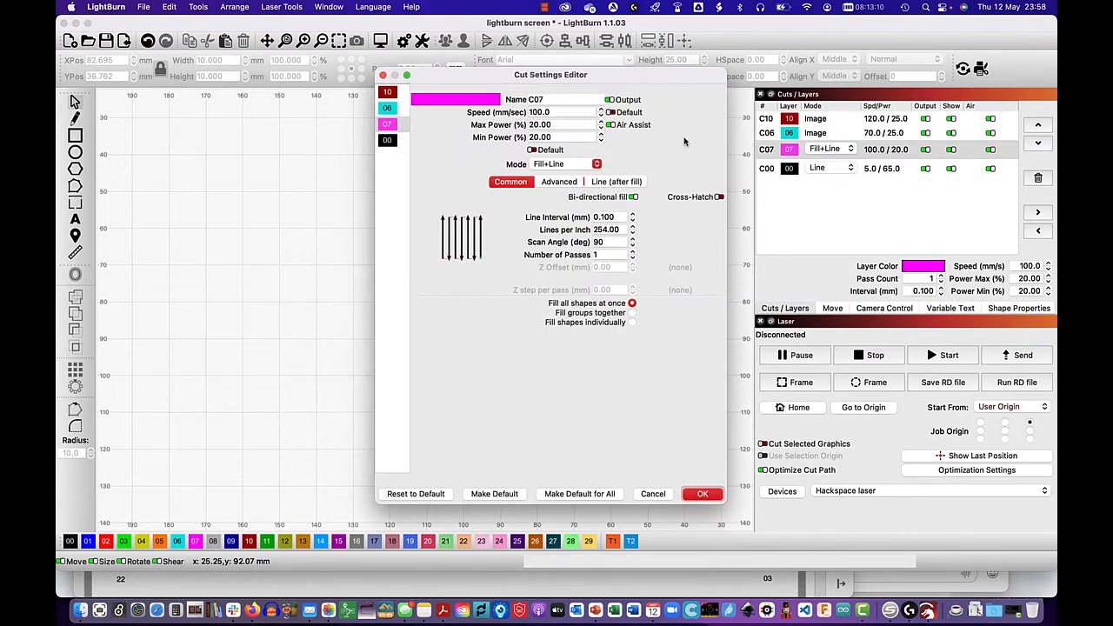
pyautogui.click(597, 164)
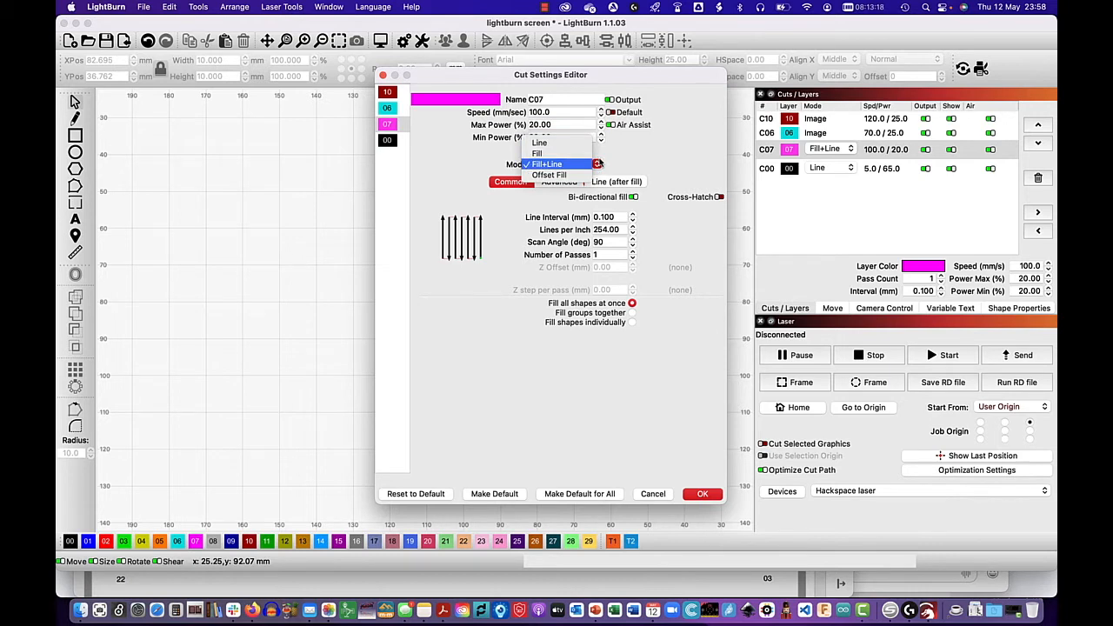
pyautogui.click(565, 165)
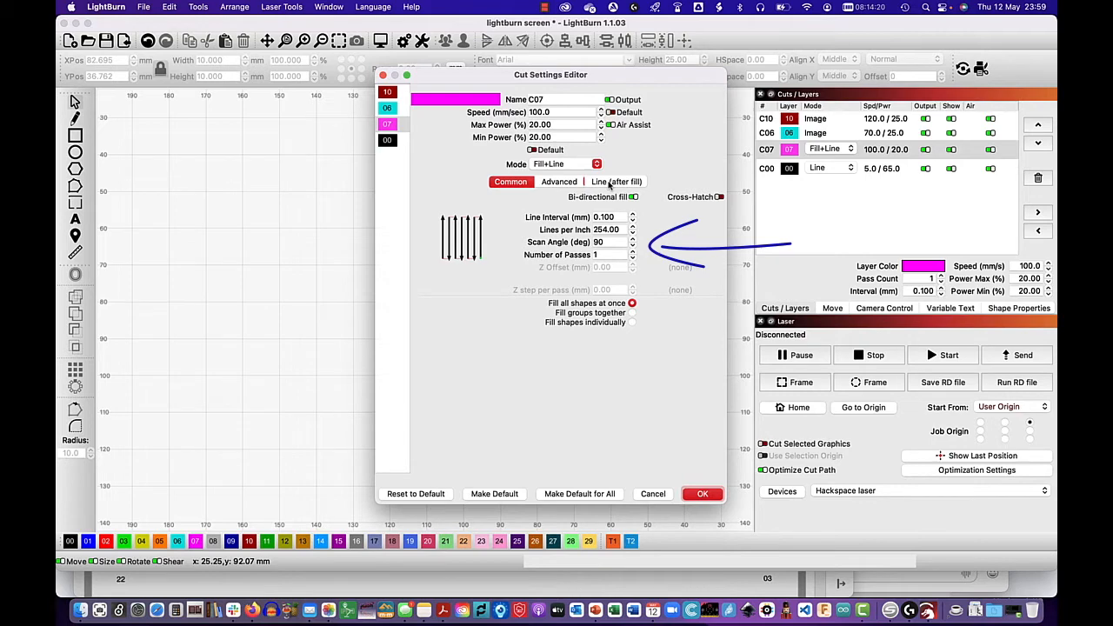
pyautogui.click(609, 182)
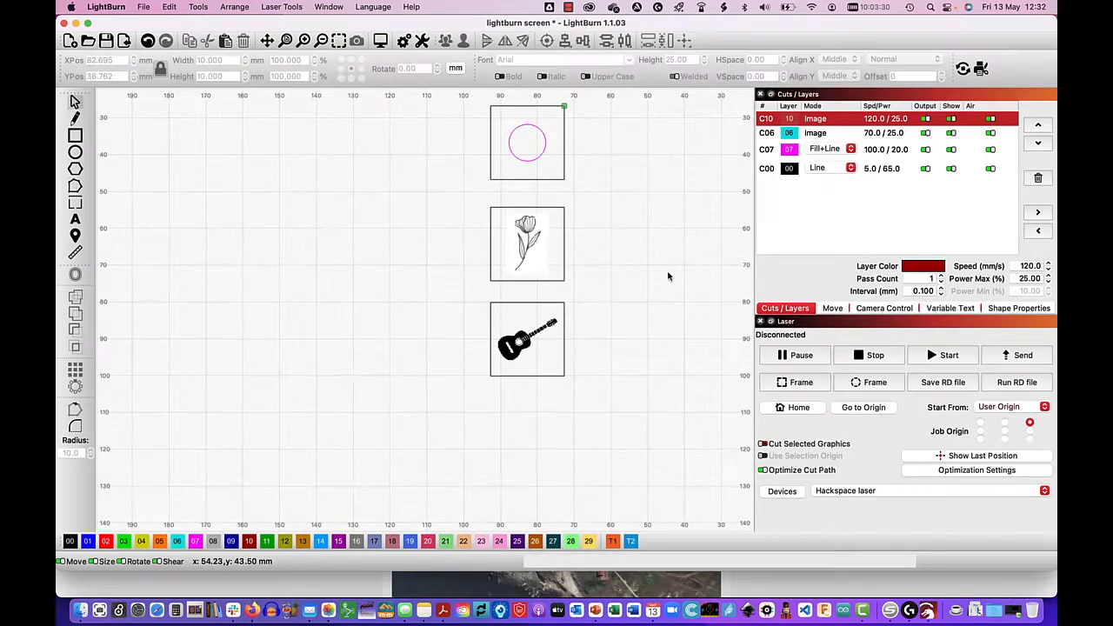
# - Switch the image mode of the guitar image's layer 10 to Jarvis and return it to Threshold
pyautogui.click(523, 346)
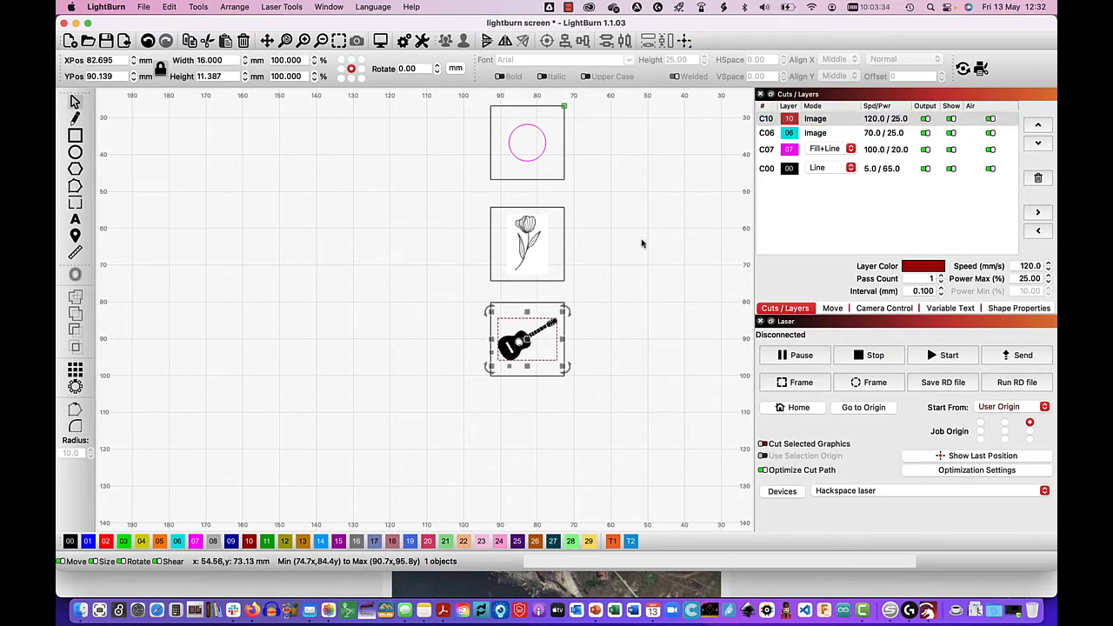
pyautogui.doubleClick(792, 121)
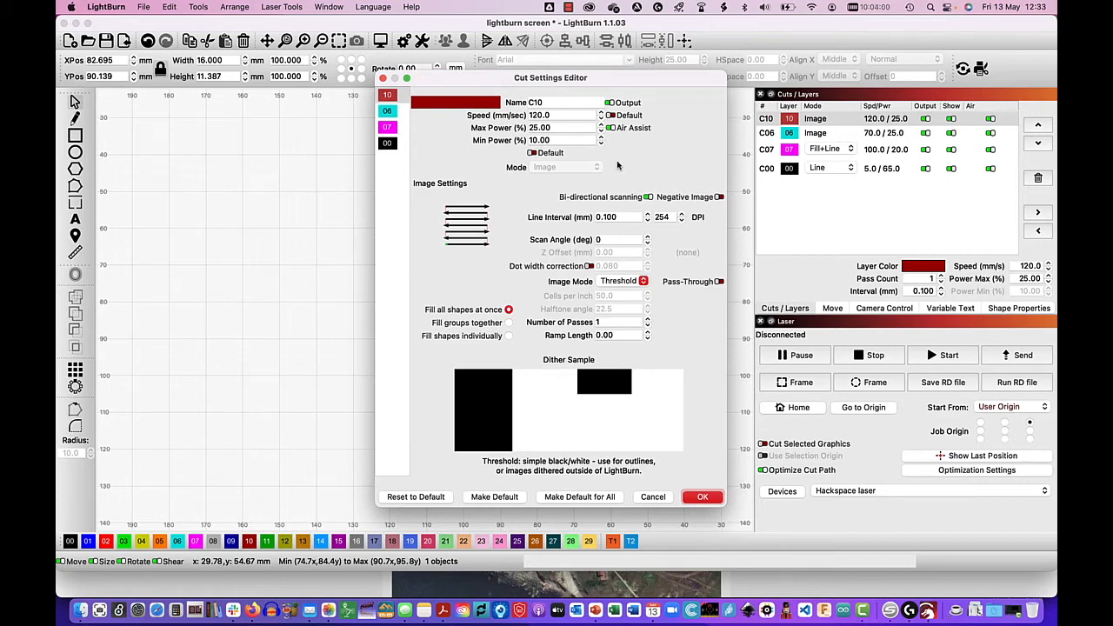
pyautogui.click(644, 281)
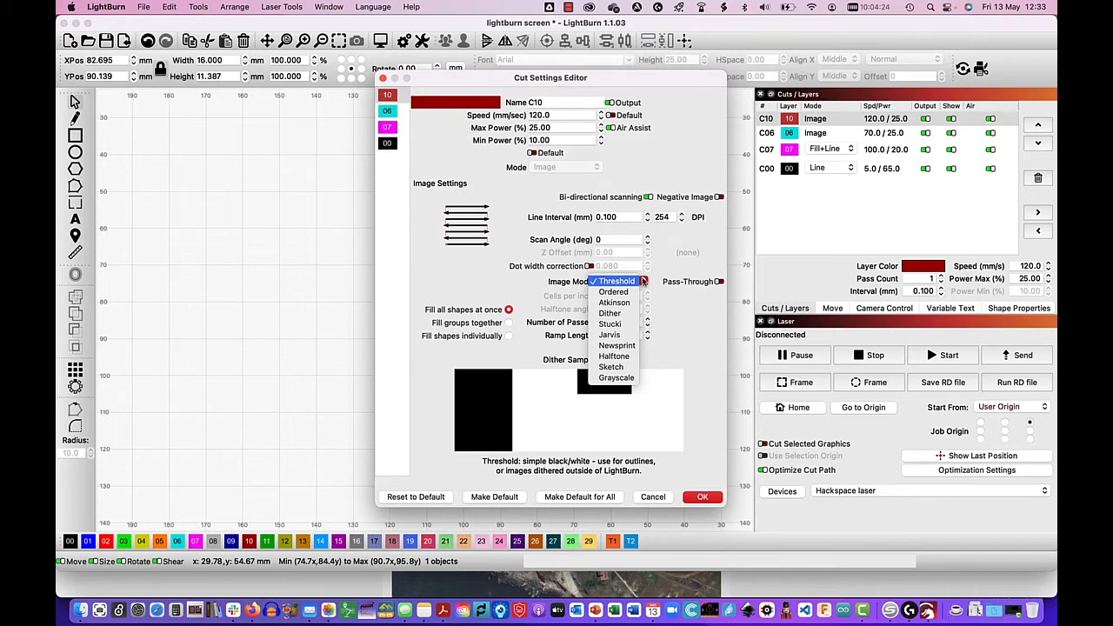
pyautogui.press('Down')
pyautogui.press('Down')
pyautogui.press('Down')
pyautogui.press('Down')
pyautogui.press('Down')
pyautogui.press('Down')
pyautogui.press('Down')
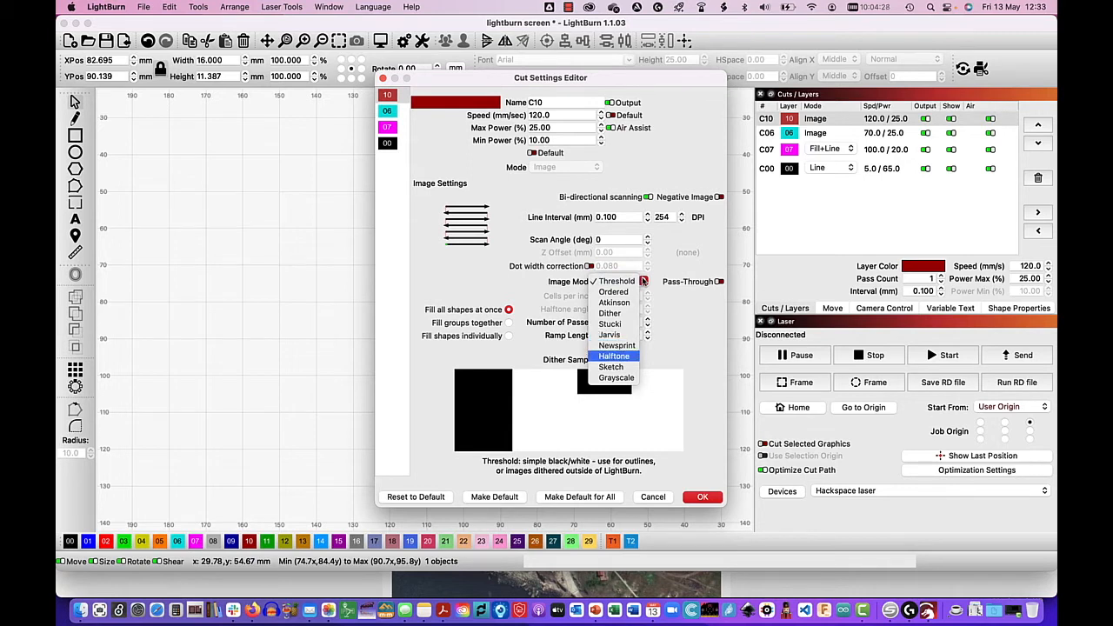
pyautogui.click(609, 336)
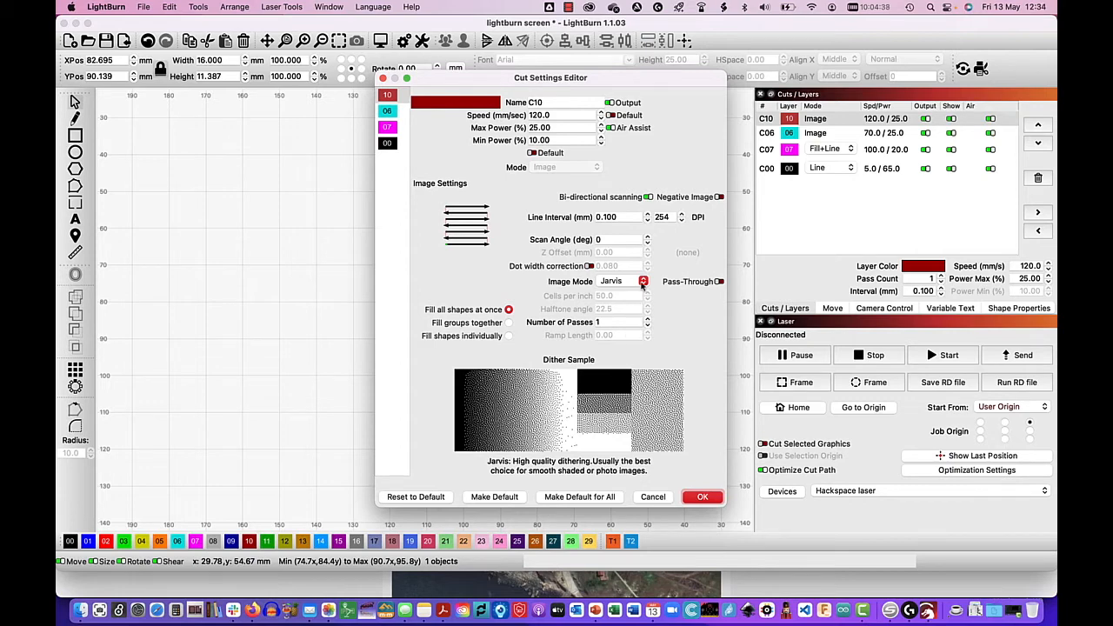
pyautogui.click(642, 283)
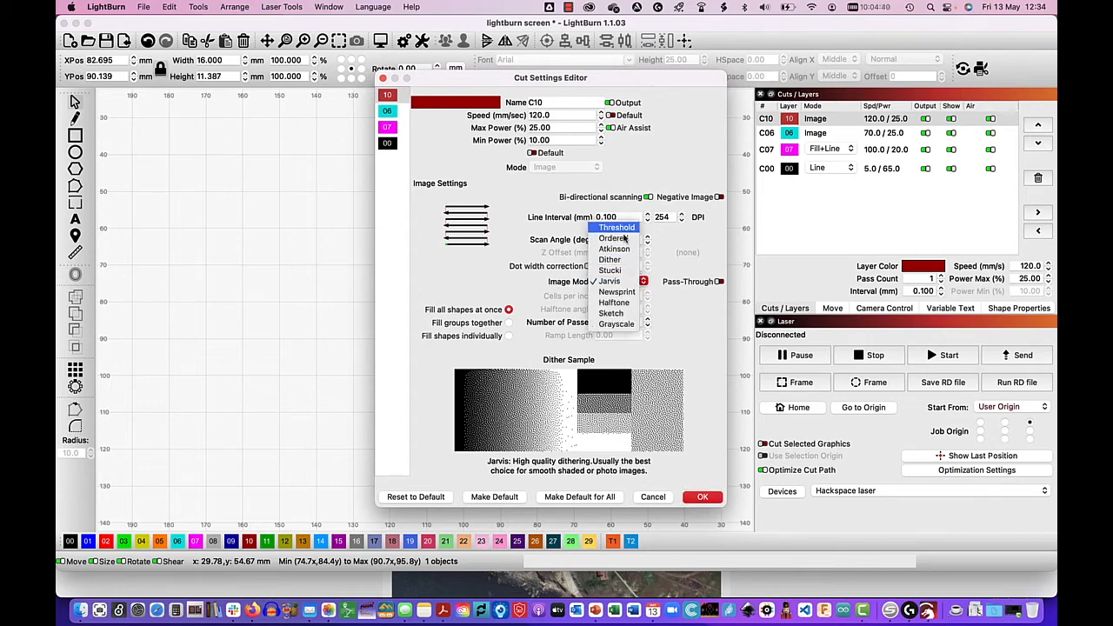
pyautogui.click(623, 230)
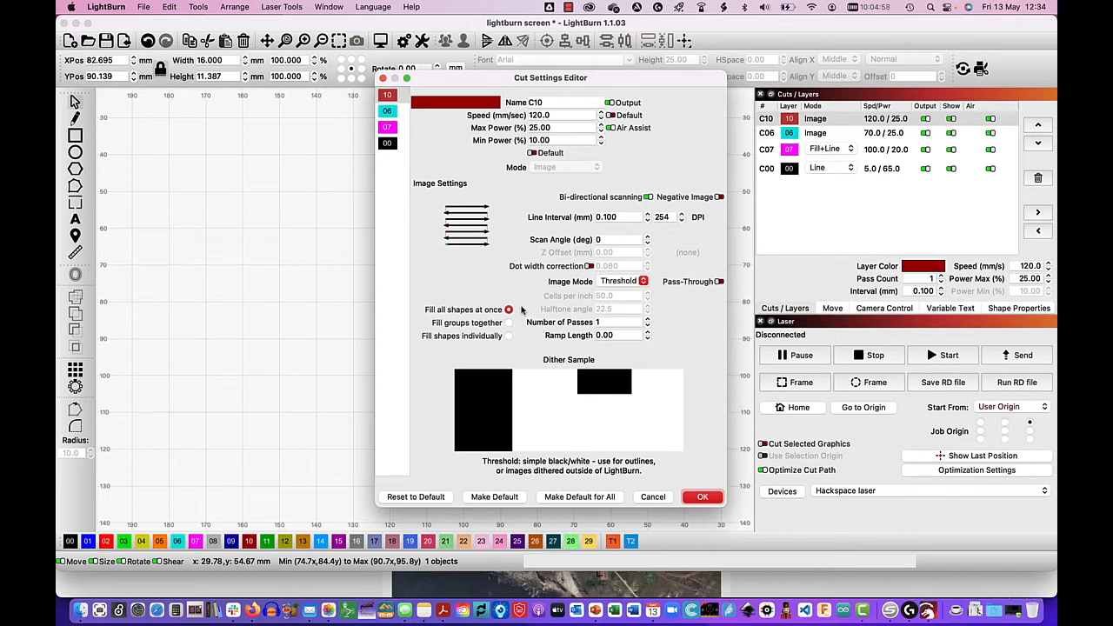
pyautogui.click(704, 498)
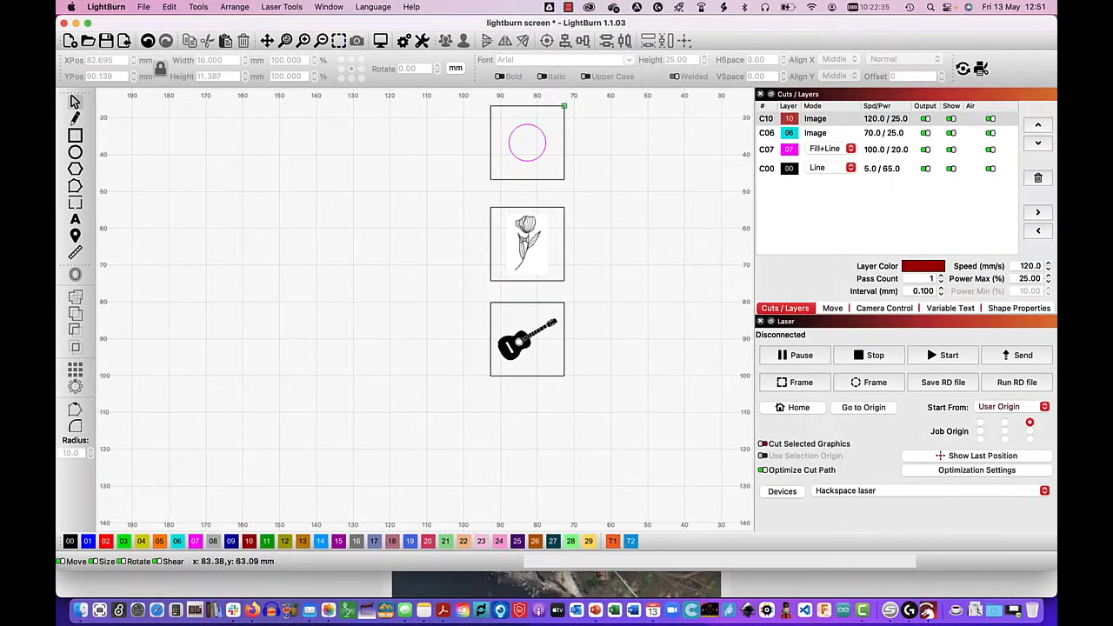
# - Review the cut settings of the flower image's layer 06 and the available image modes, keeping Sketch
pyautogui.click(525, 240)
pyautogui.click(525, 239)
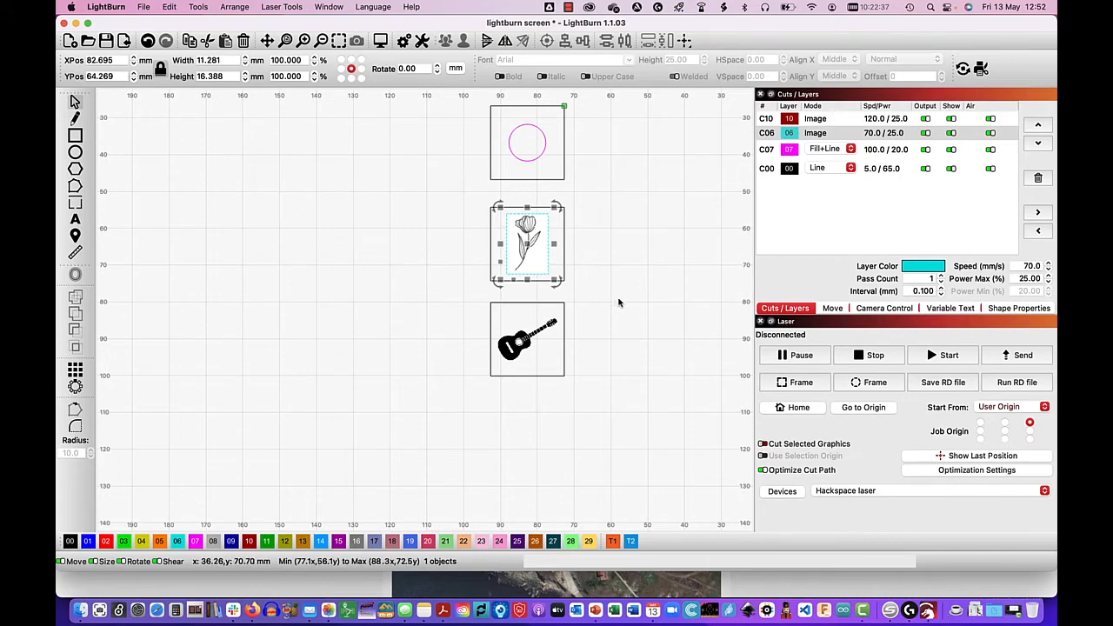
pyautogui.doubleClick(759, 135)
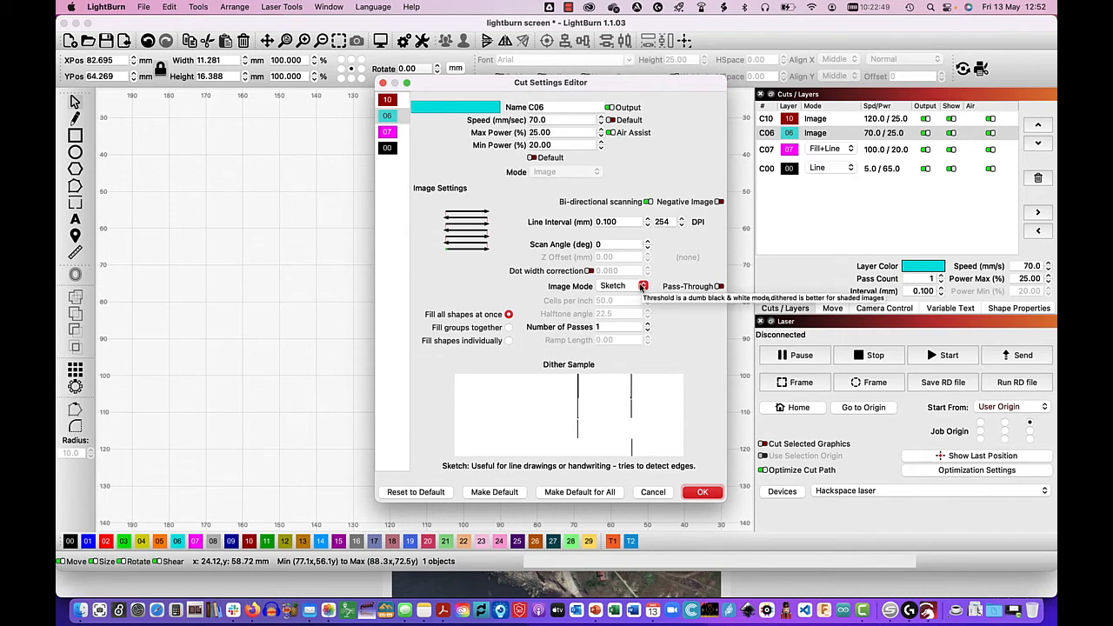
pyautogui.click(642, 286)
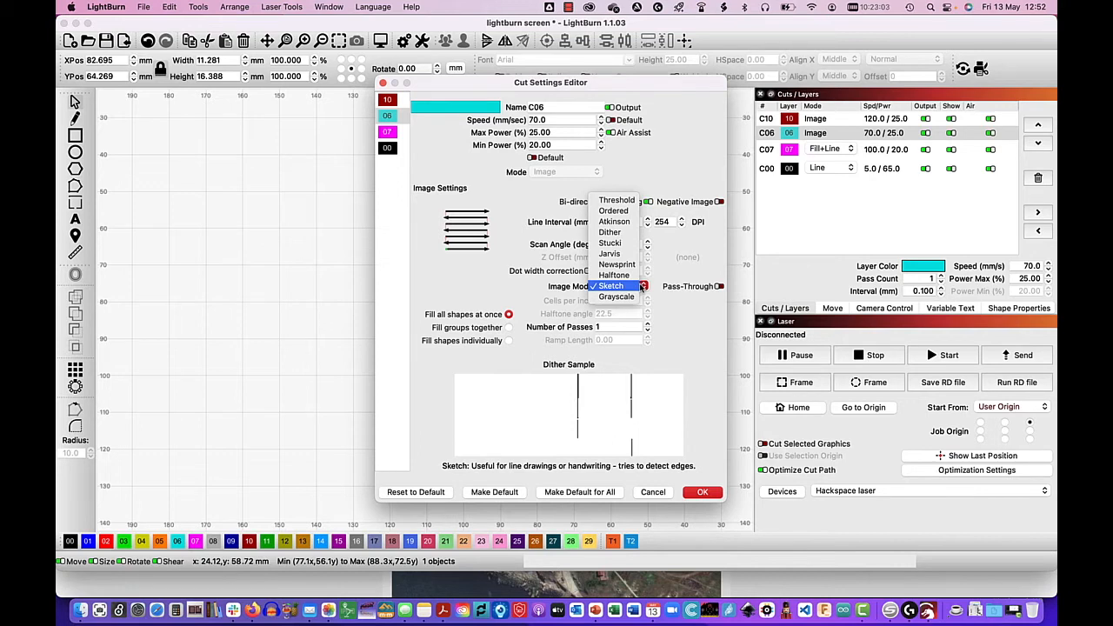
pyautogui.click(707, 496)
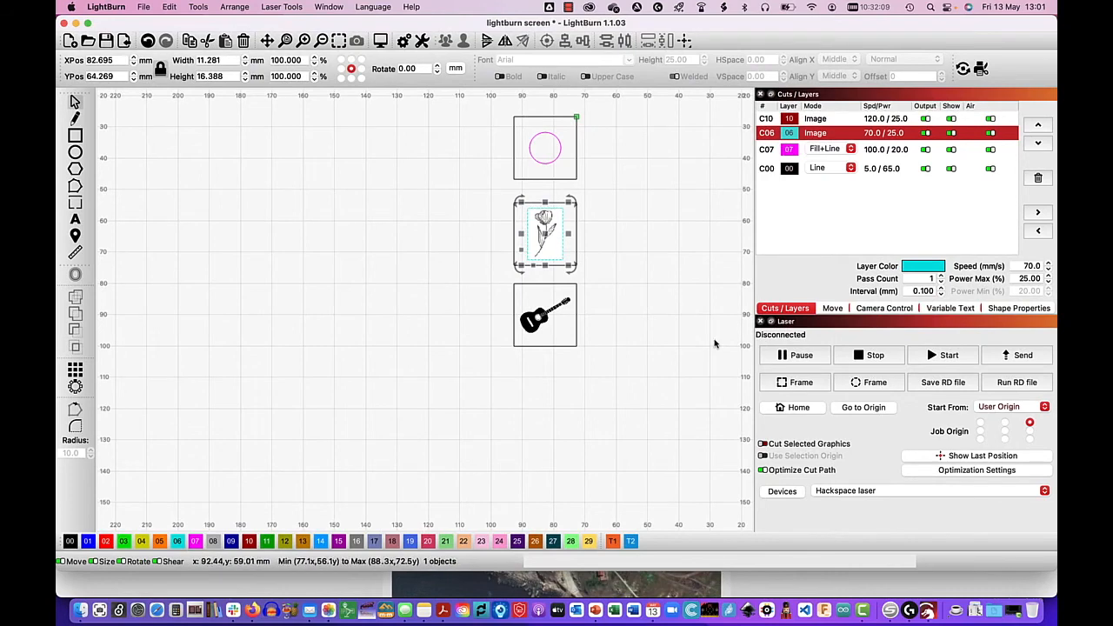
# - Preview the whole laser job and run the cutting simulation
pyautogui.click(329, 7)
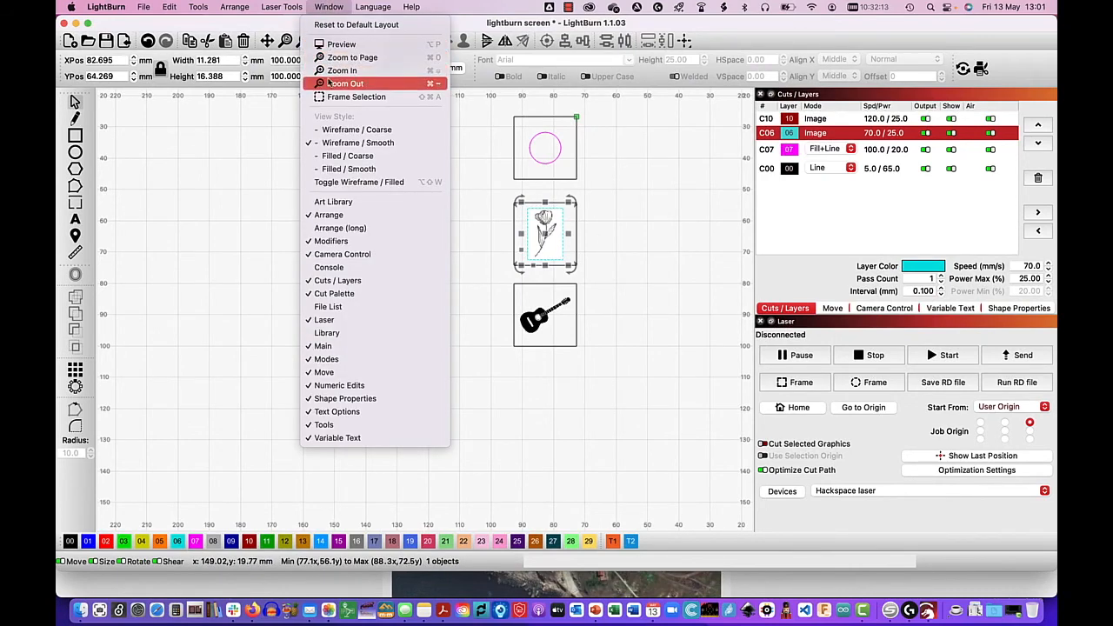
pyautogui.click(331, 44)
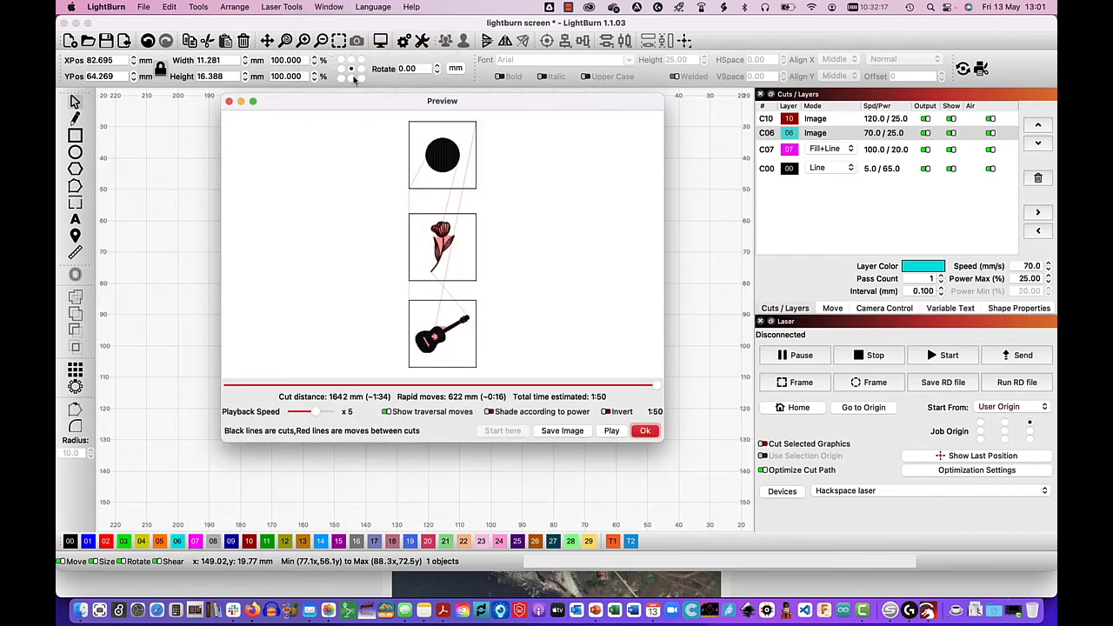
pyautogui.click(611, 432)
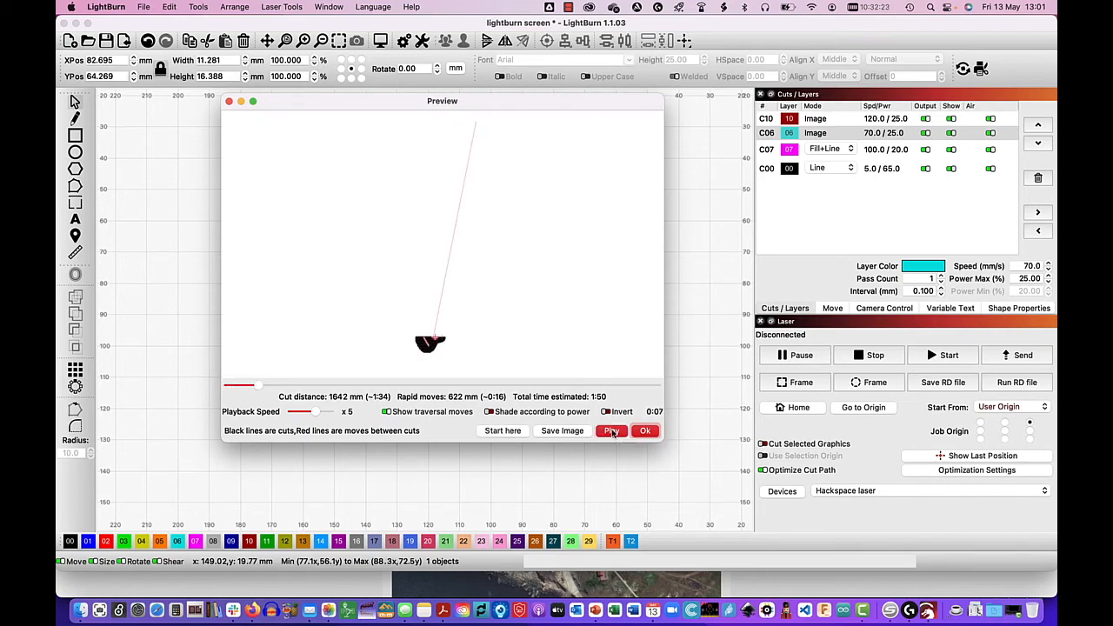